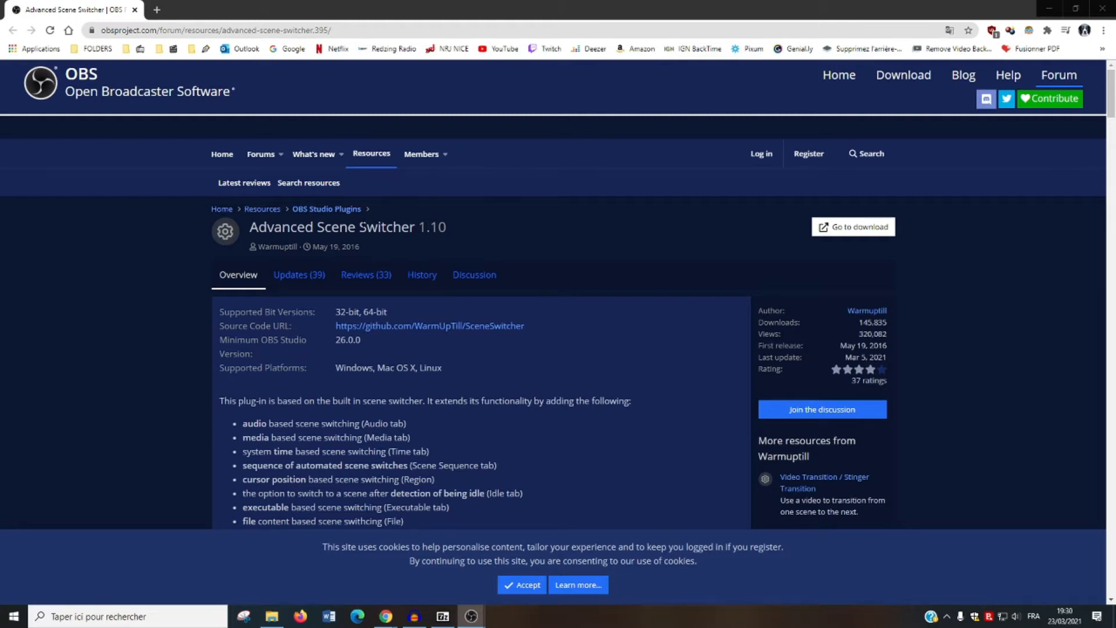
pyautogui.click(252, 229)
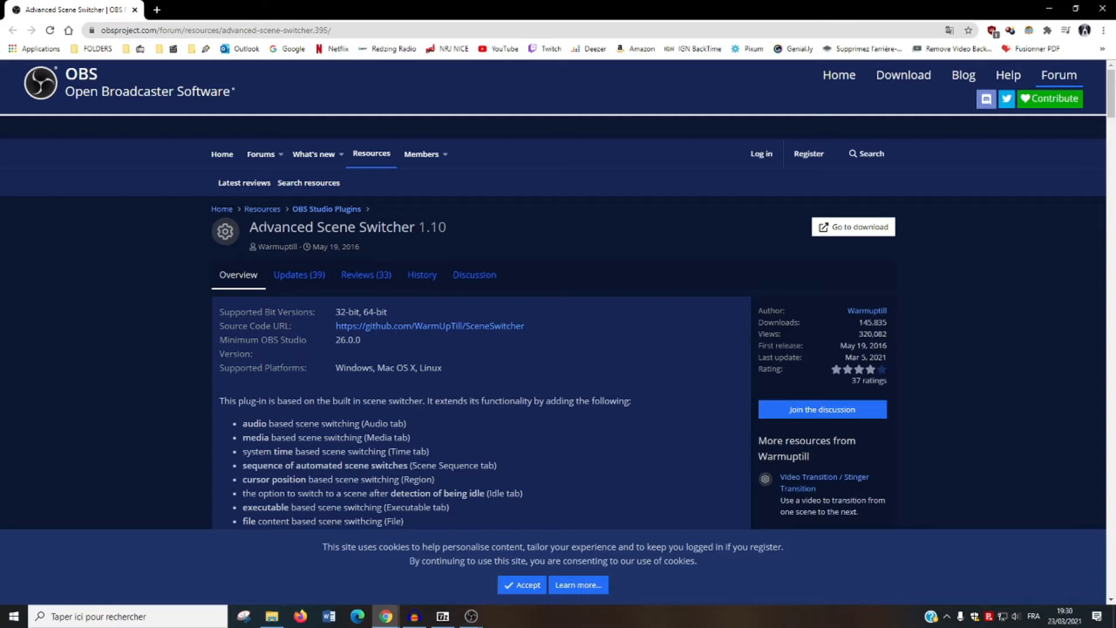
pyautogui.tripleClick(465, 228)
pyautogui.moveTo(250, 228); pyautogui.dragTo(415, 228)
pyautogui.click(451, 237)
# Switch to the SceneSwitcher.zip archive and arrange it side by side with the obs-studio program folder
pyautogui.click(442, 616)
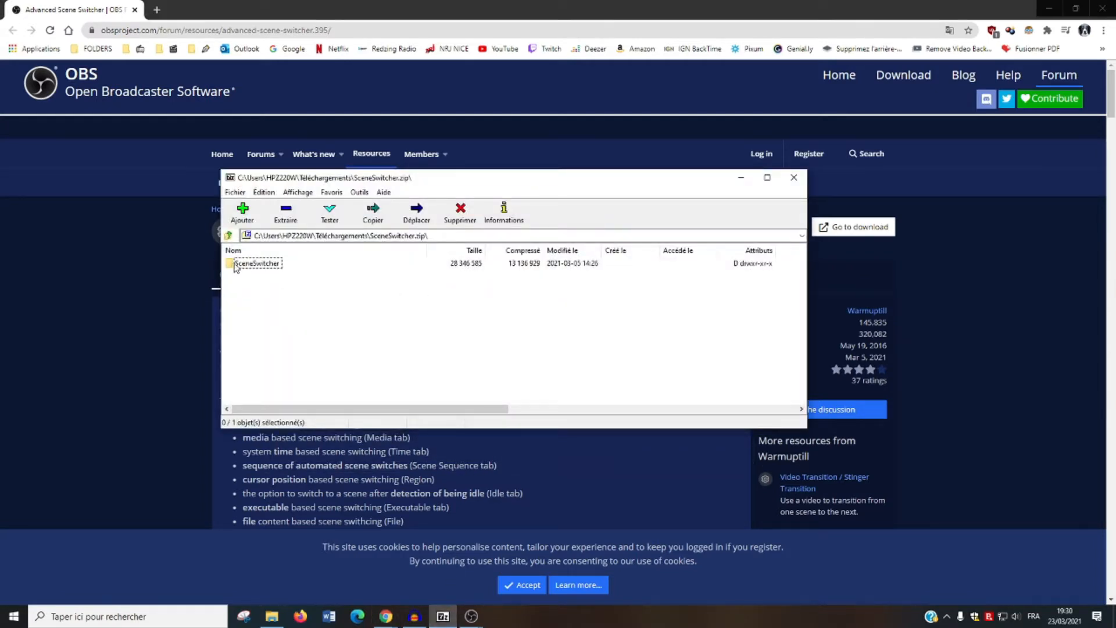
pyautogui.moveTo(355, 178); pyautogui.dragTo(1114, 169)
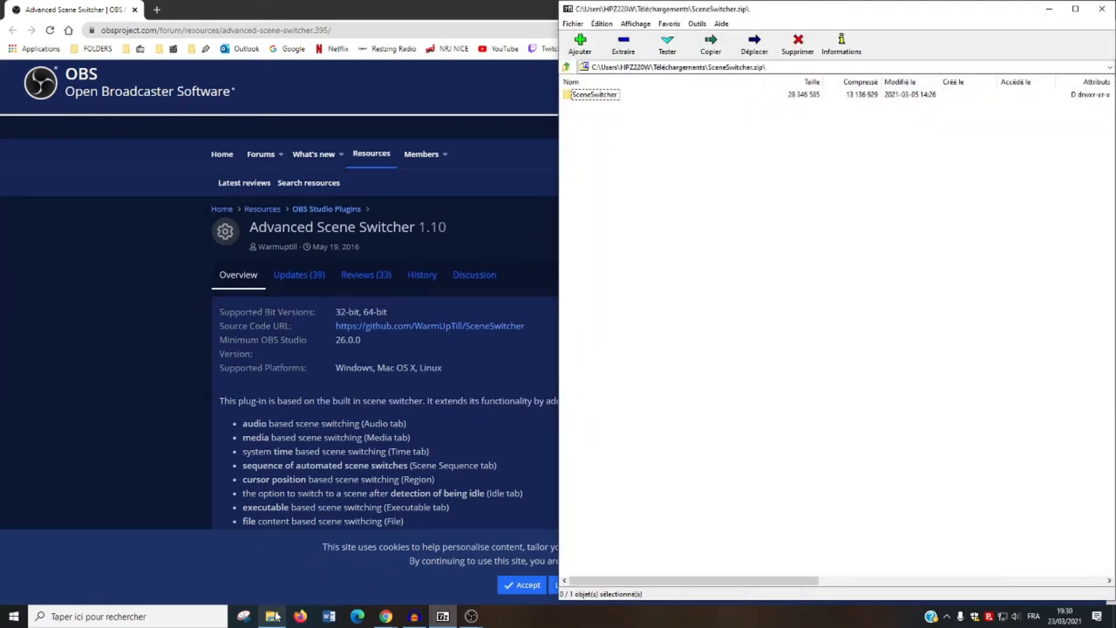
pyautogui.click(273, 569)
pyautogui.moveTo(405, 129); pyautogui.dragTo(223, 115)
pyautogui.moveTo(644, 175); pyautogui.dragTo(547, 175)
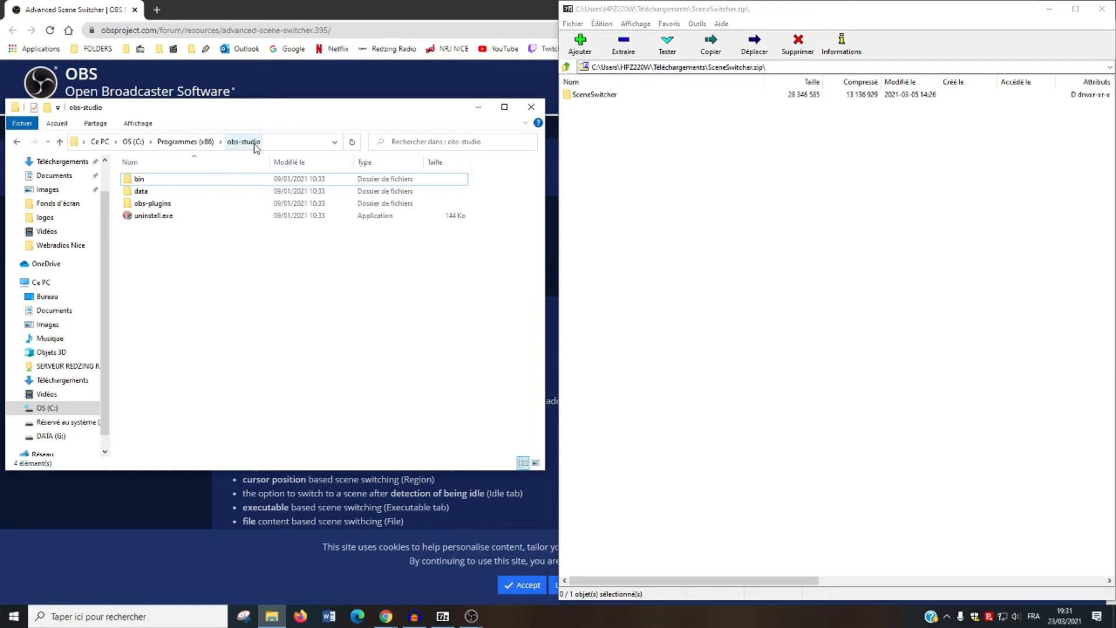
# Try to copy the advanced-scene-switcher folder from the archive's Windows\data\obs-plugins into obs-studio's data\obs-plugins folder
pyautogui.doubleClick(154, 195)
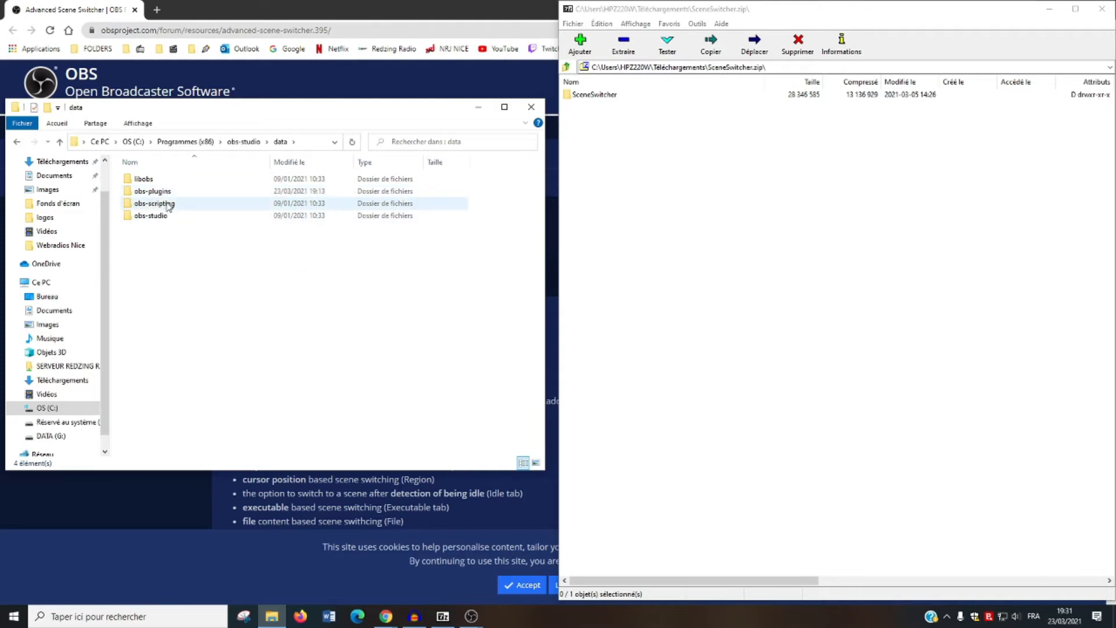
pyautogui.doubleClick(172, 194)
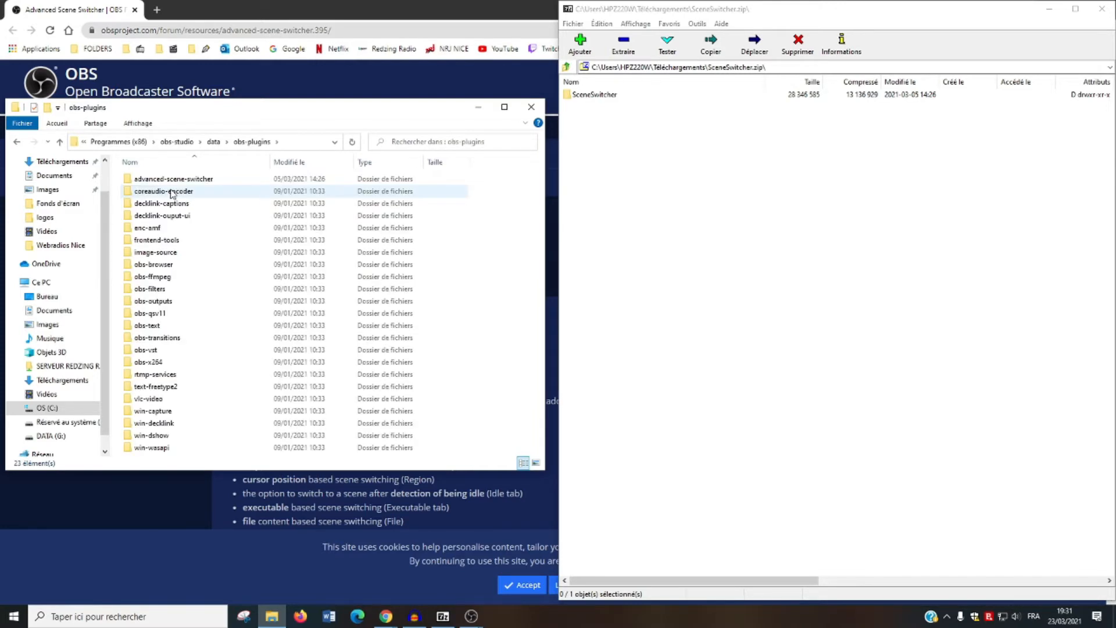
pyautogui.click(608, 97)
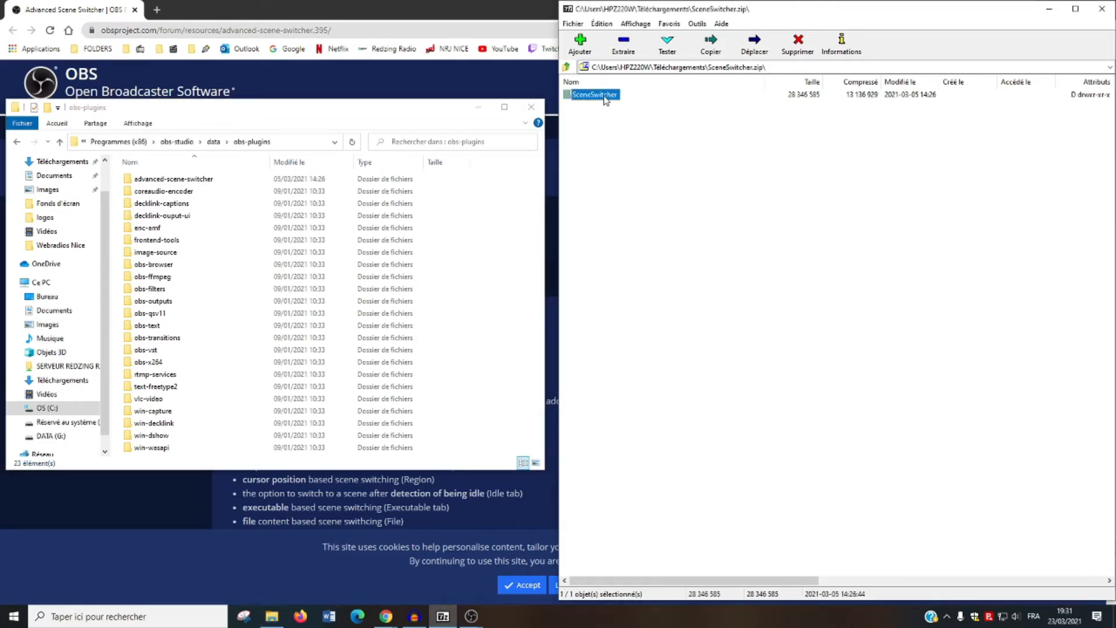
pyautogui.doubleClick(605, 99)
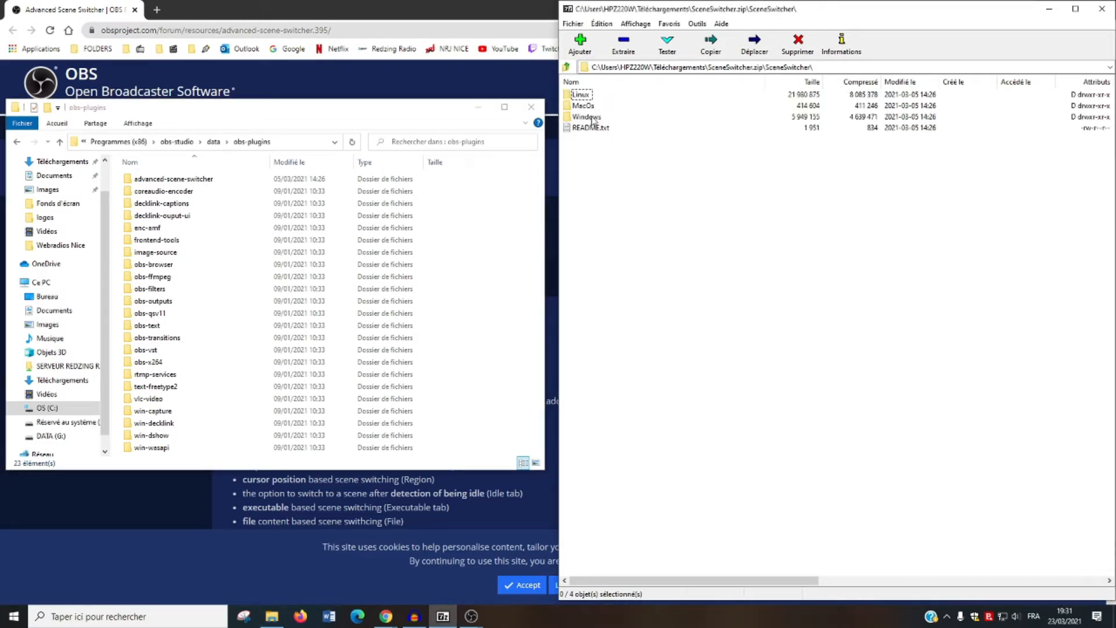
pyautogui.doubleClick(587, 118)
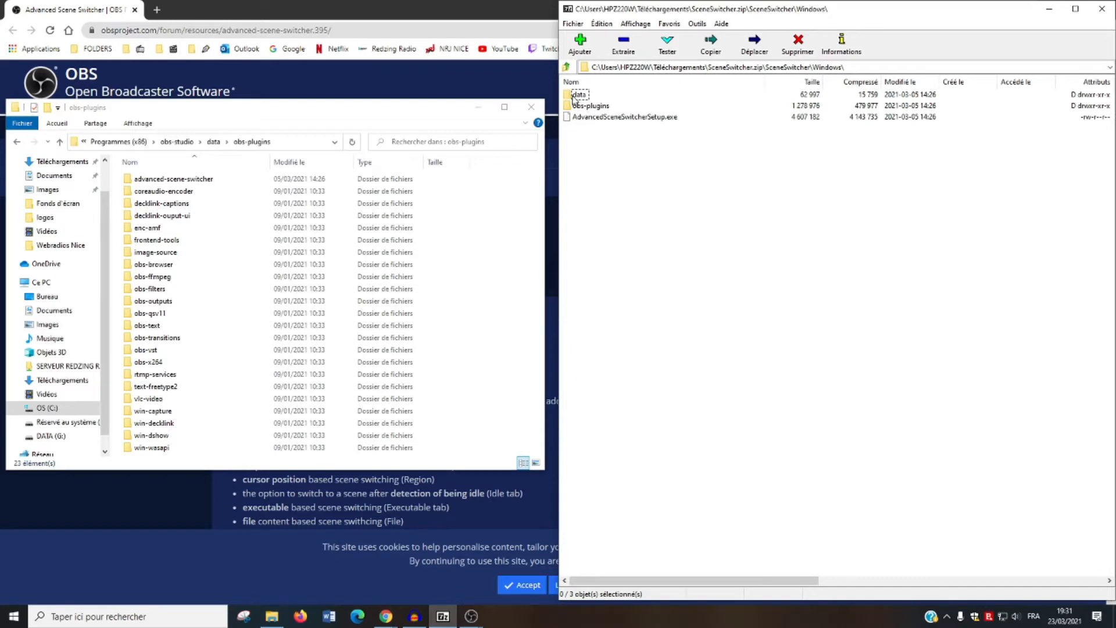
pyautogui.doubleClick(584, 95)
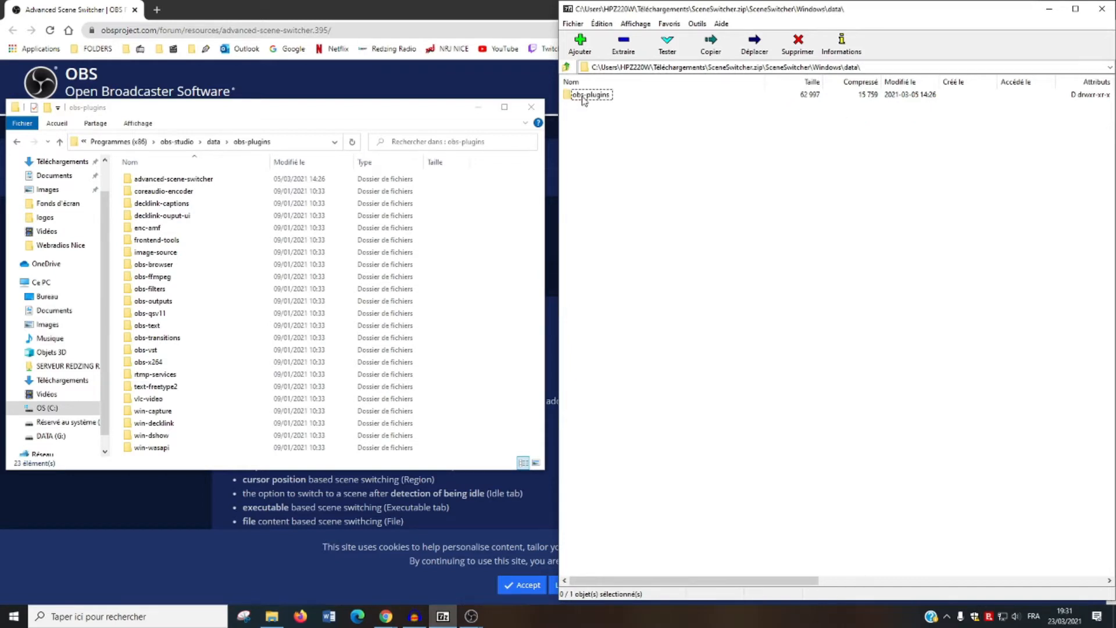
pyautogui.doubleClick(603, 97)
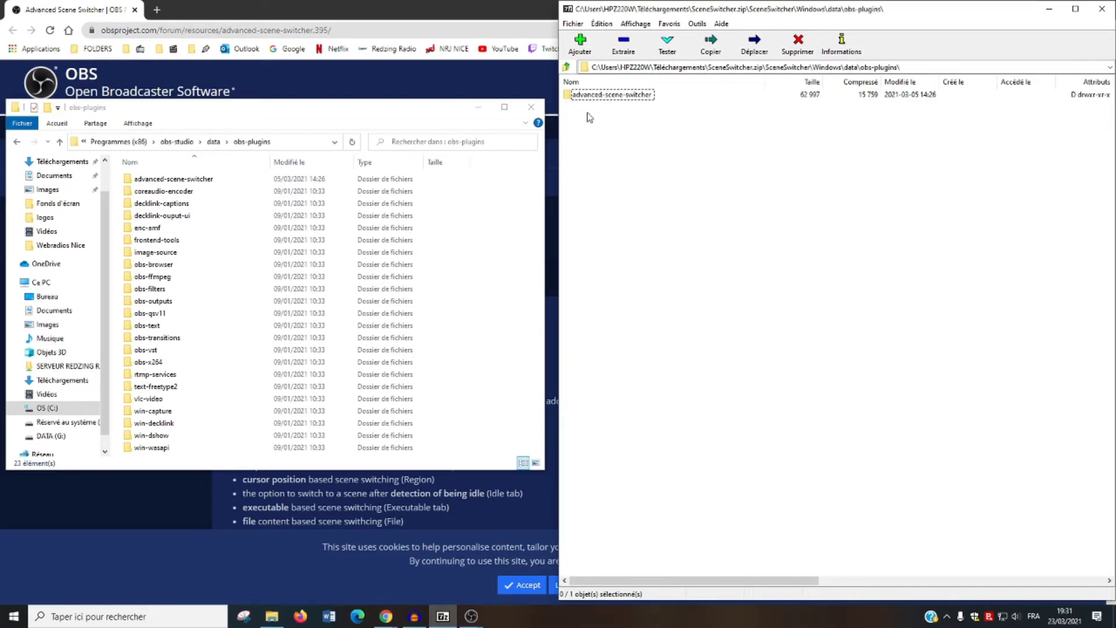
pyautogui.moveTo(618, 100); pyautogui.dragTo(294, 265)
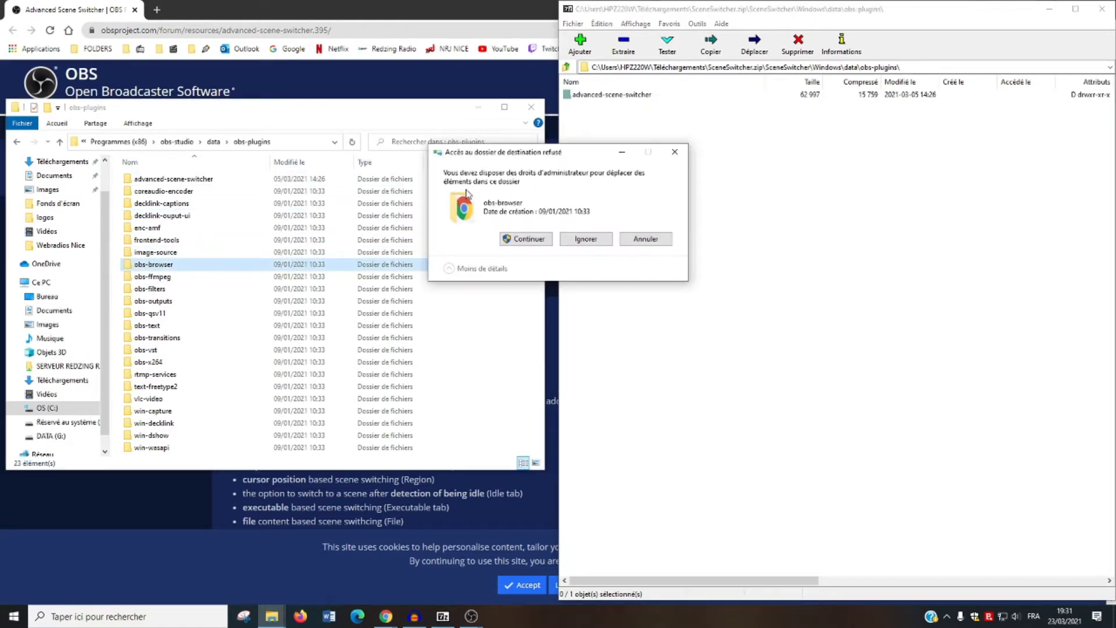
pyautogui.click(675, 152)
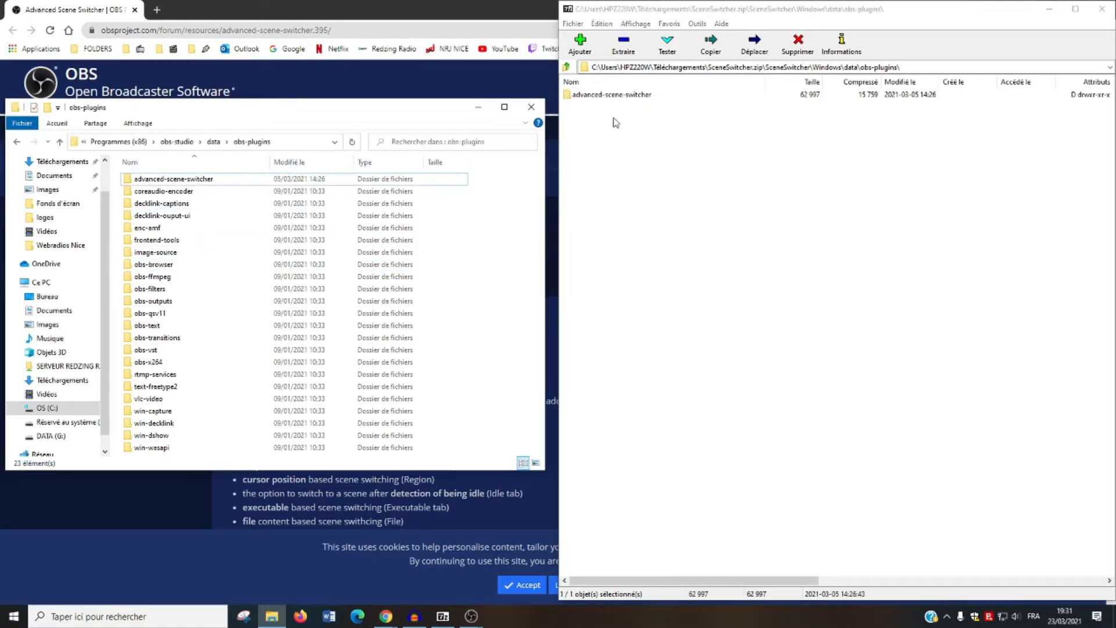
# Return the archive to its SceneSwitcher folder and open obs-plugins\32bit in the obs-studio folder
pyautogui.click(566, 68)
pyautogui.click(567, 68)
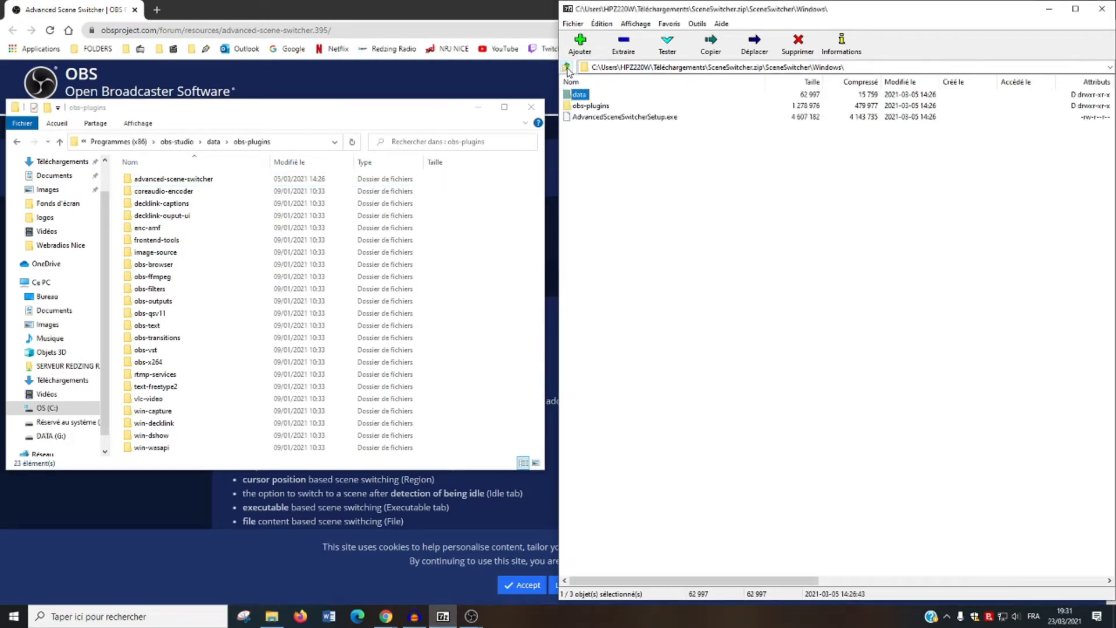
pyautogui.click(567, 68)
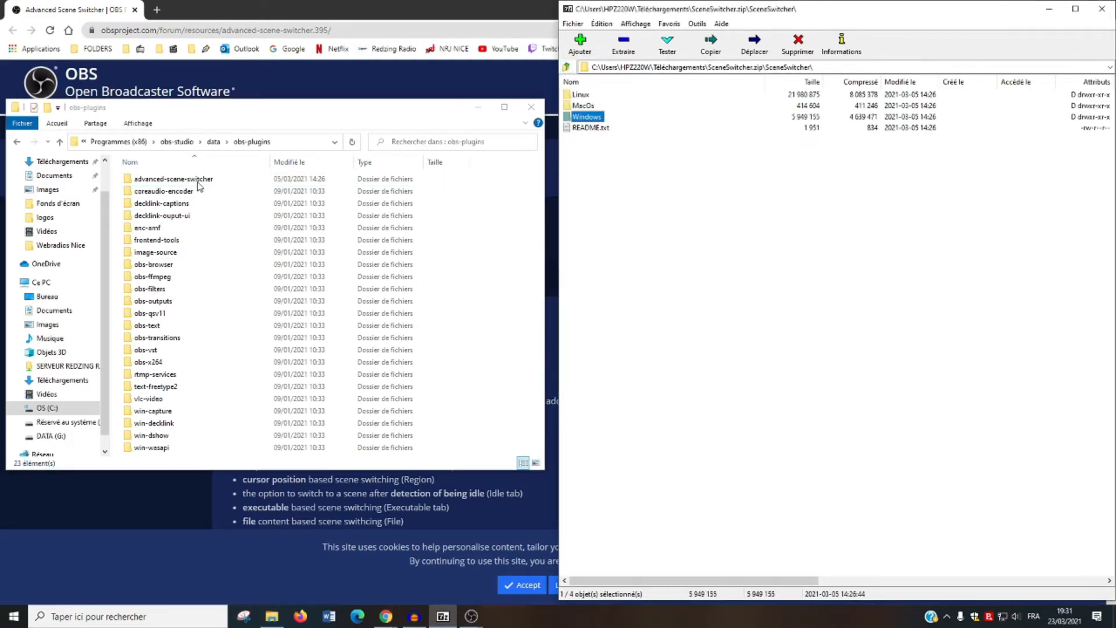
pyautogui.click(18, 143)
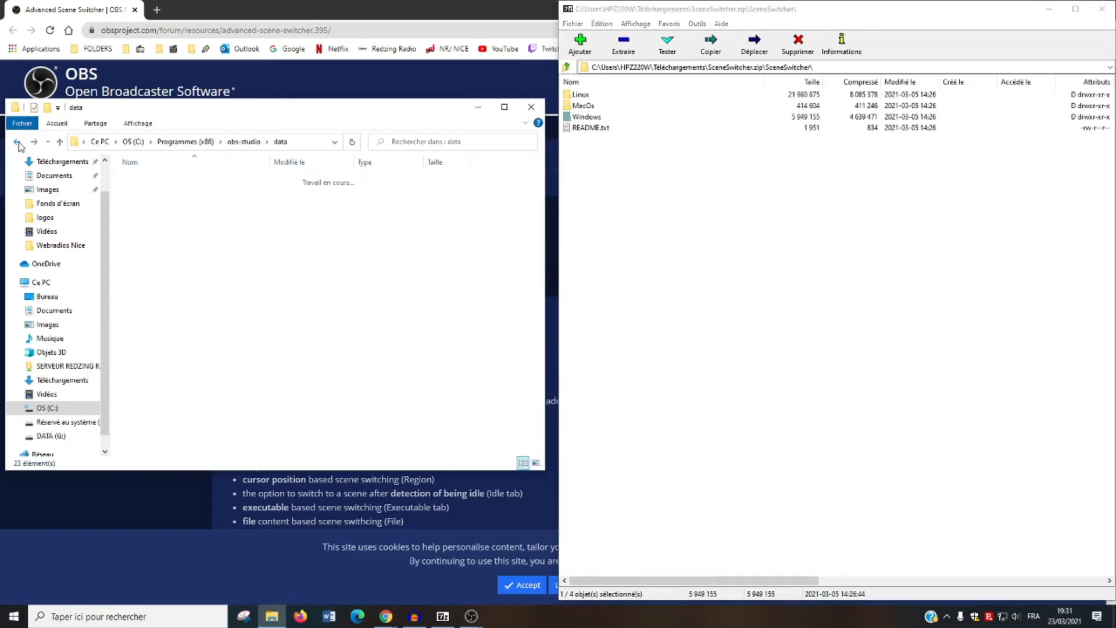
pyautogui.click(18, 142)
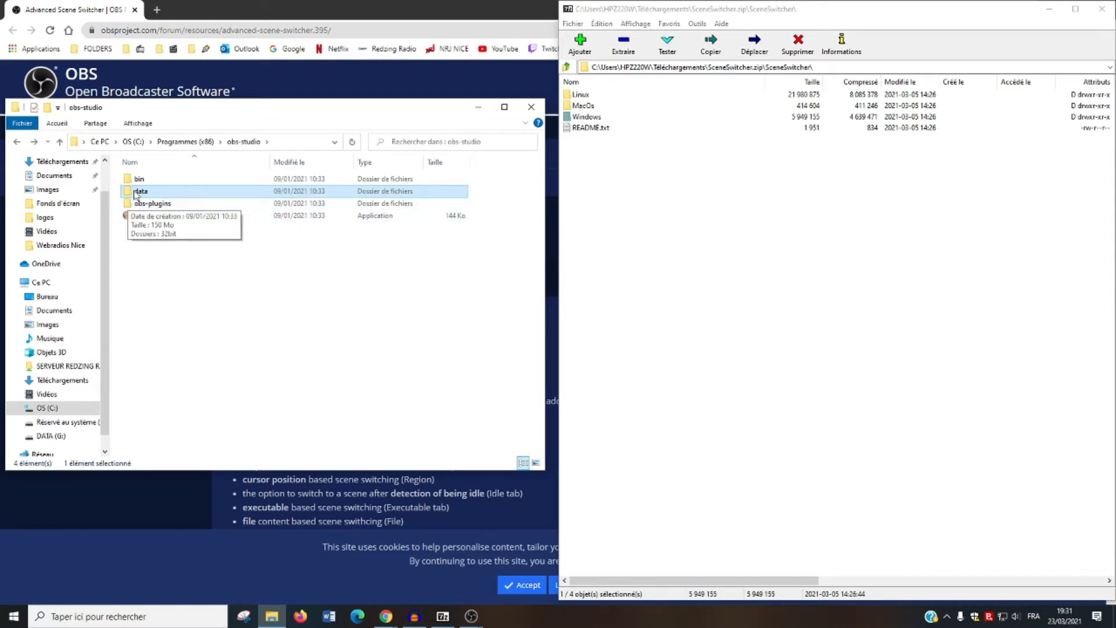
pyautogui.click(163, 208)
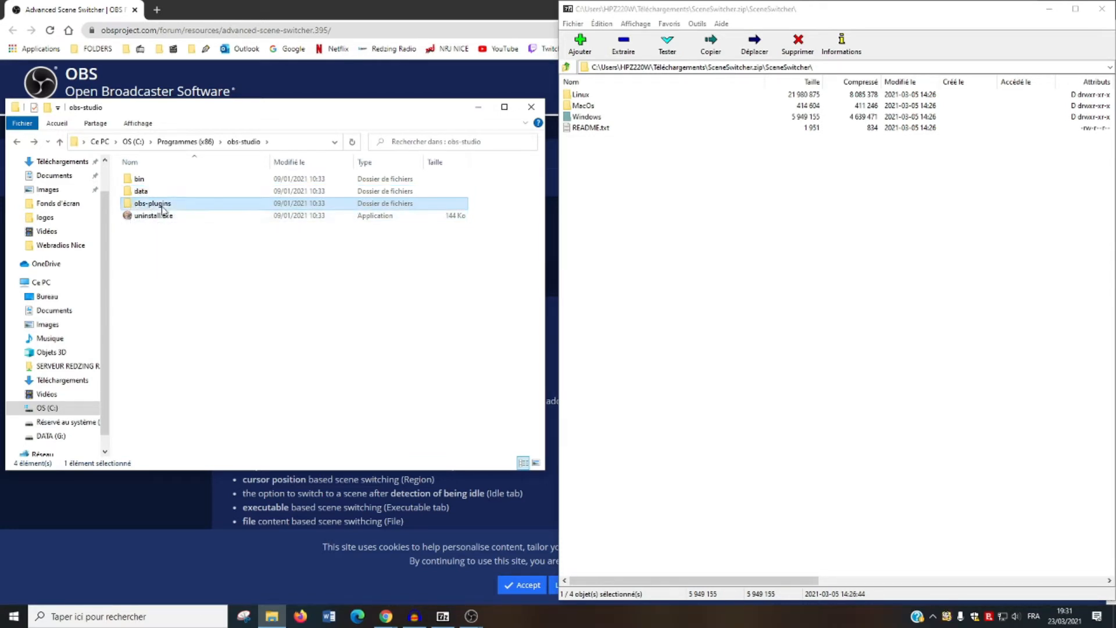
pyautogui.doubleClick(163, 210)
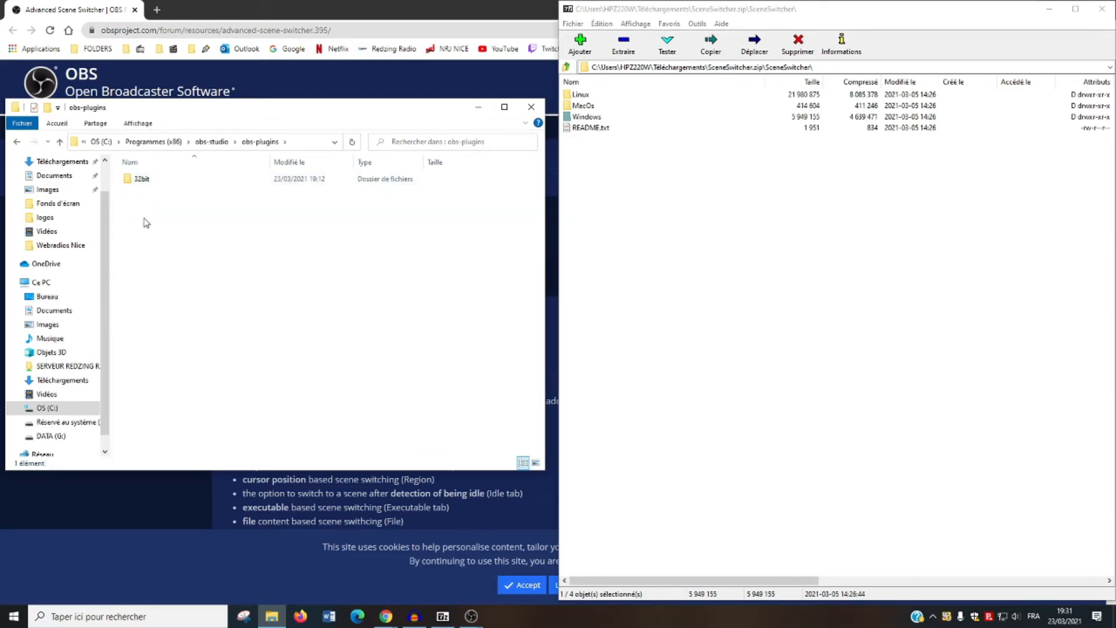
pyautogui.doubleClick(161, 185)
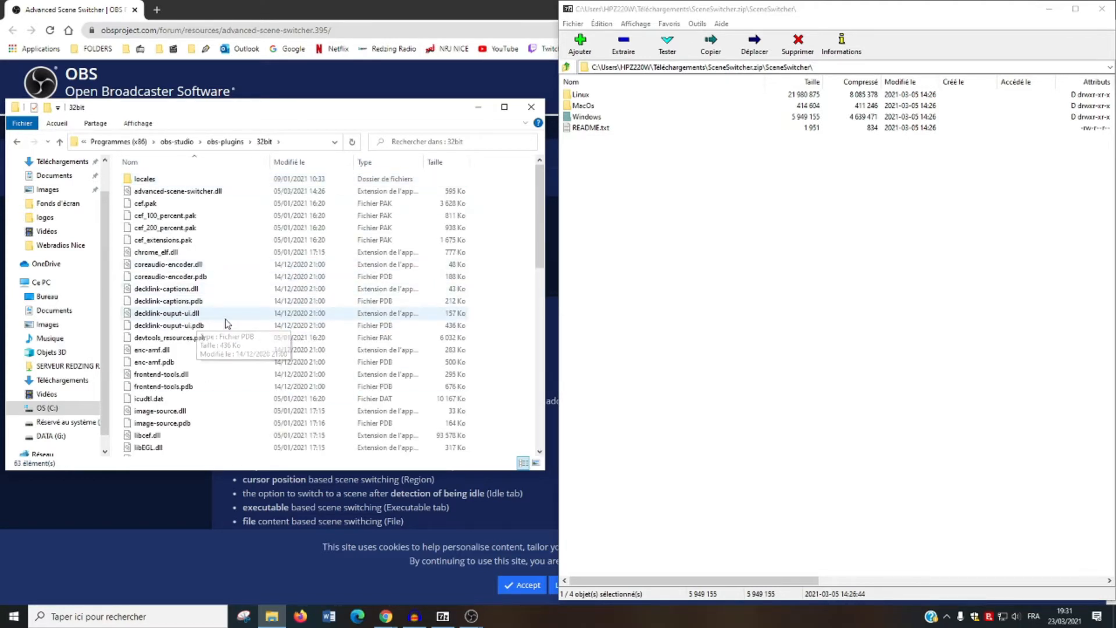
# Try to copy advanced-scene-switcher.dll from the archive's Windows\obs-plugins\32bit into obs-studio's 32bit plugin folder, choosing to skip the existing file
pyautogui.doubleClick(589, 118)
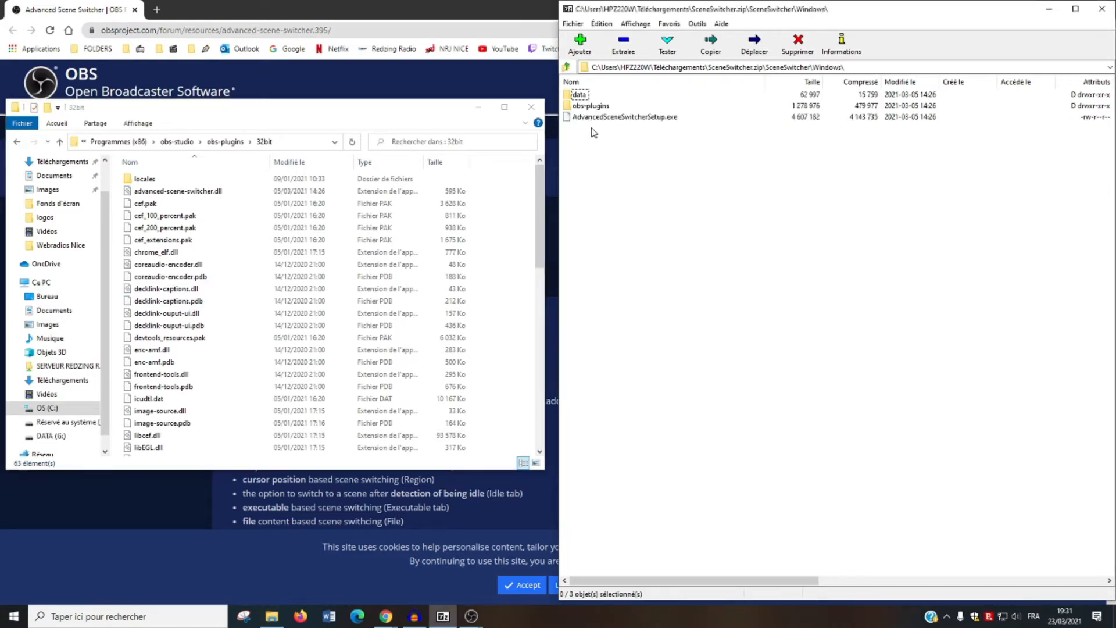
pyautogui.doubleClick(592, 108)
pyautogui.doubleClick(581, 98)
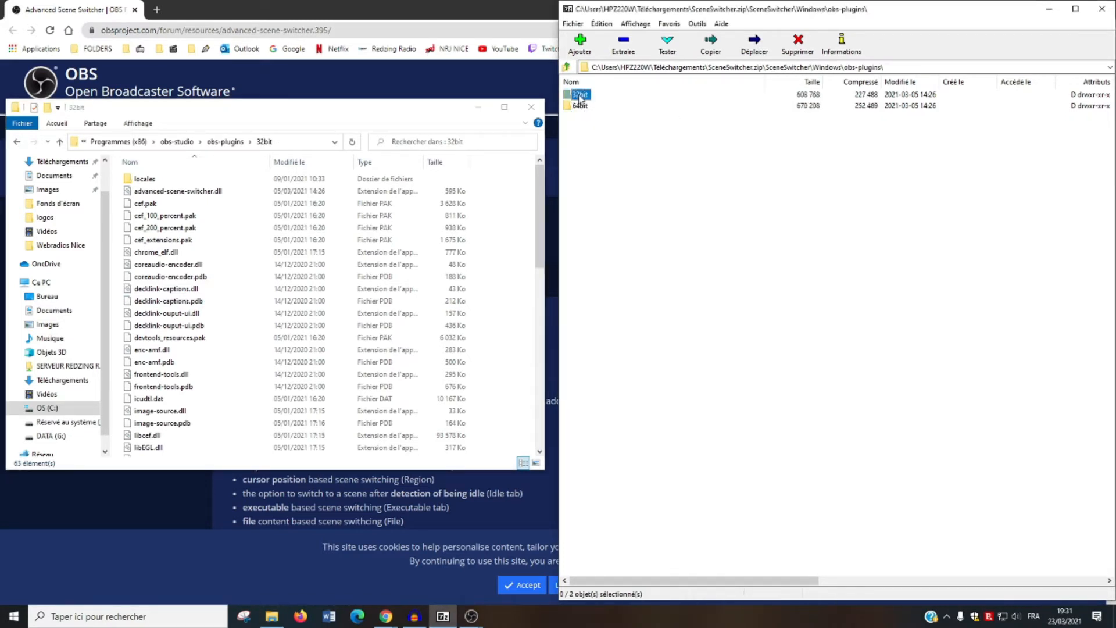
pyautogui.moveTo(644, 100); pyautogui.dragTo(266, 313)
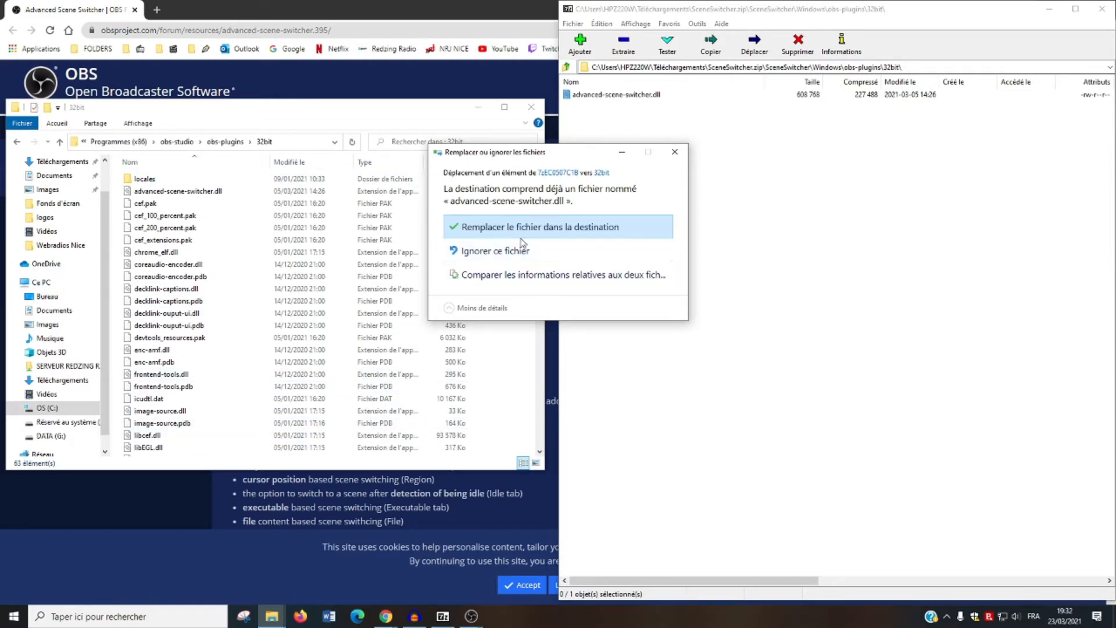
pyautogui.click(510, 254)
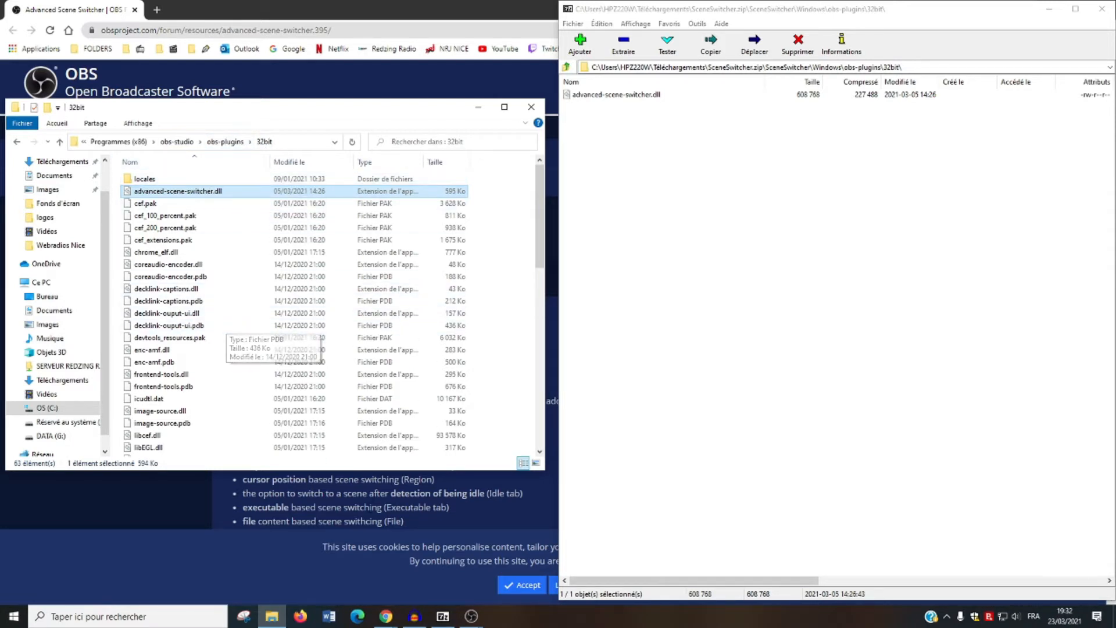
# Close the archive and the plugin folder, and switch to OBS Studio
pyautogui.click(1108, 8)
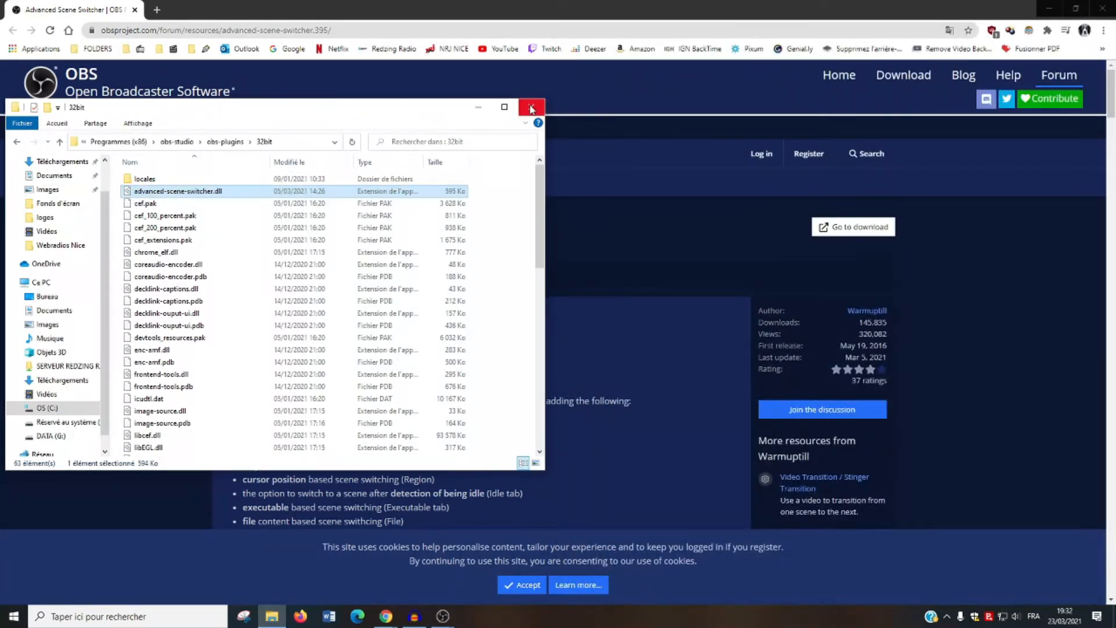
pyautogui.click(531, 109)
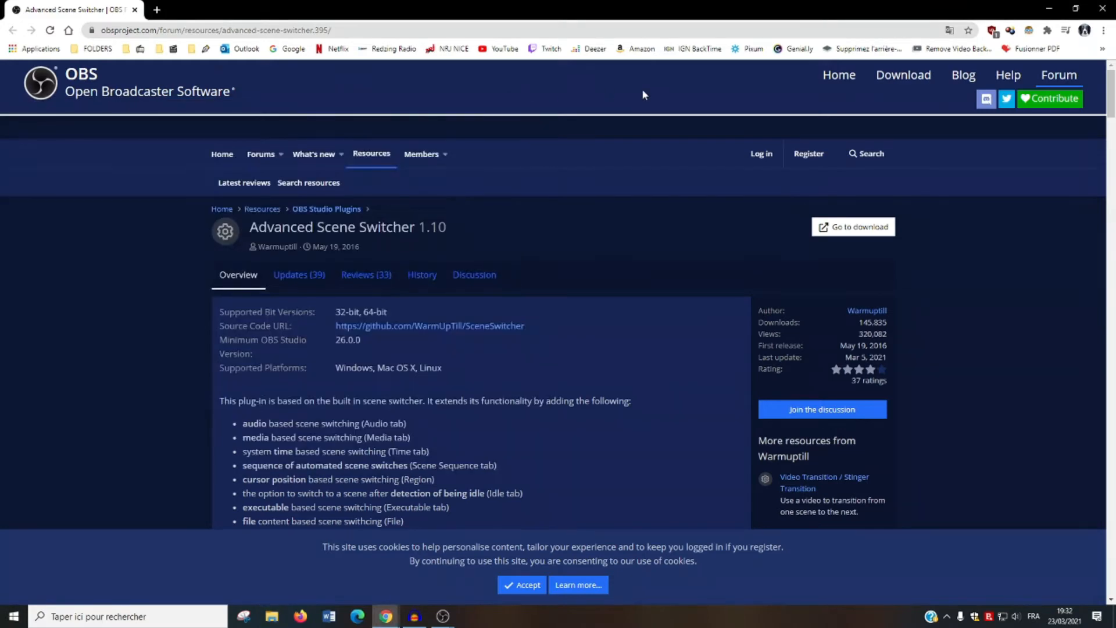
pyautogui.click(530, 566)
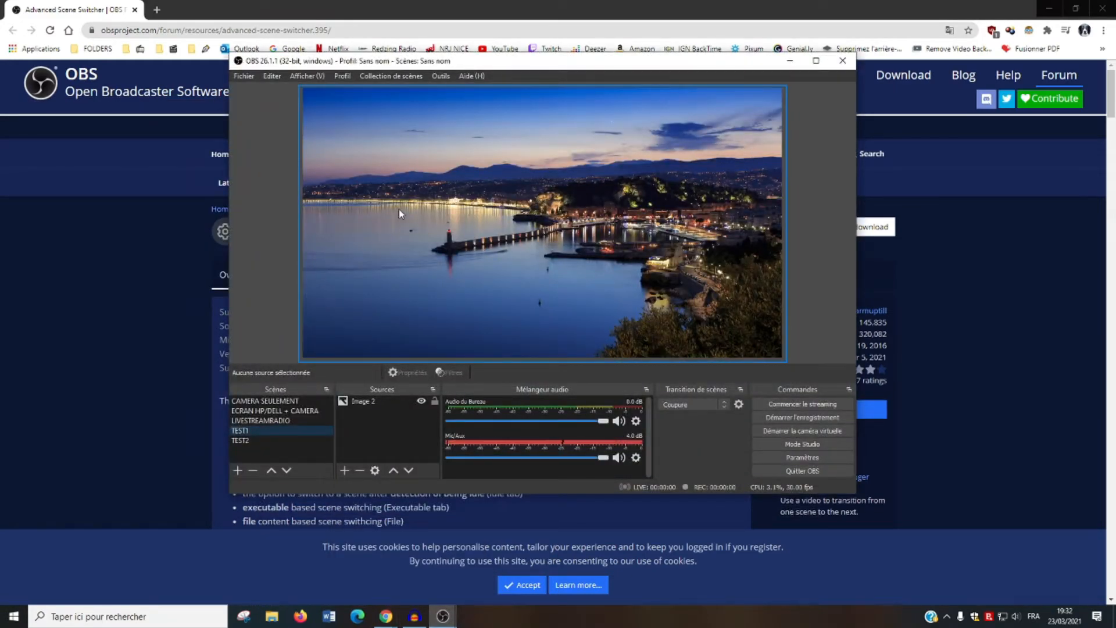
# Alternate between the TEST1 and TEST2 scenes to compare their images, ending on TEST2
pyautogui.click(249, 443)
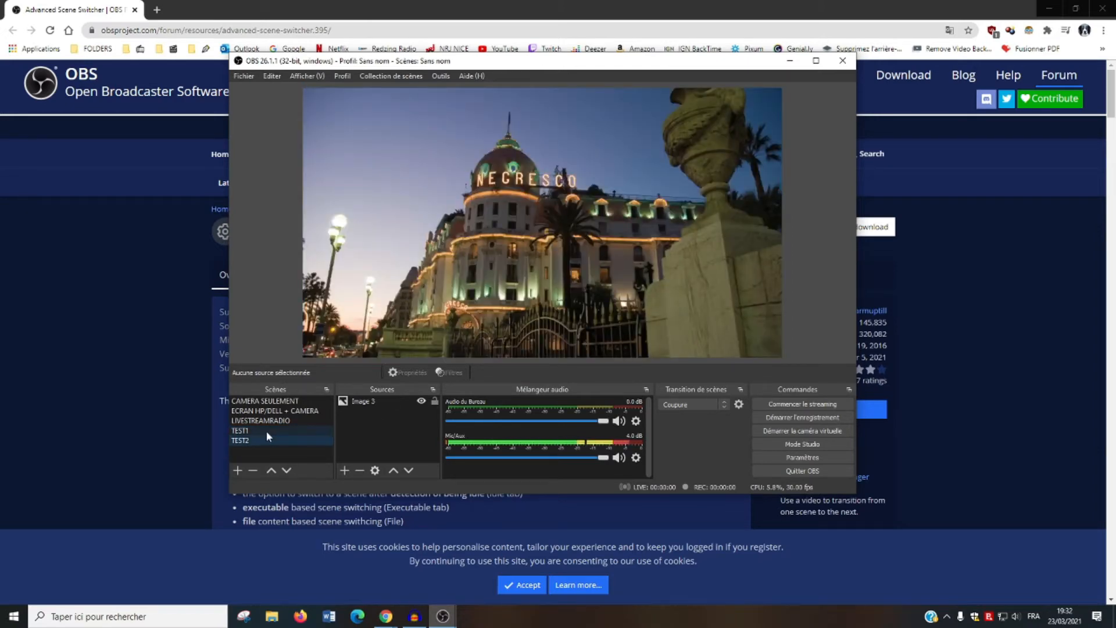
pyautogui.click(266, 432)
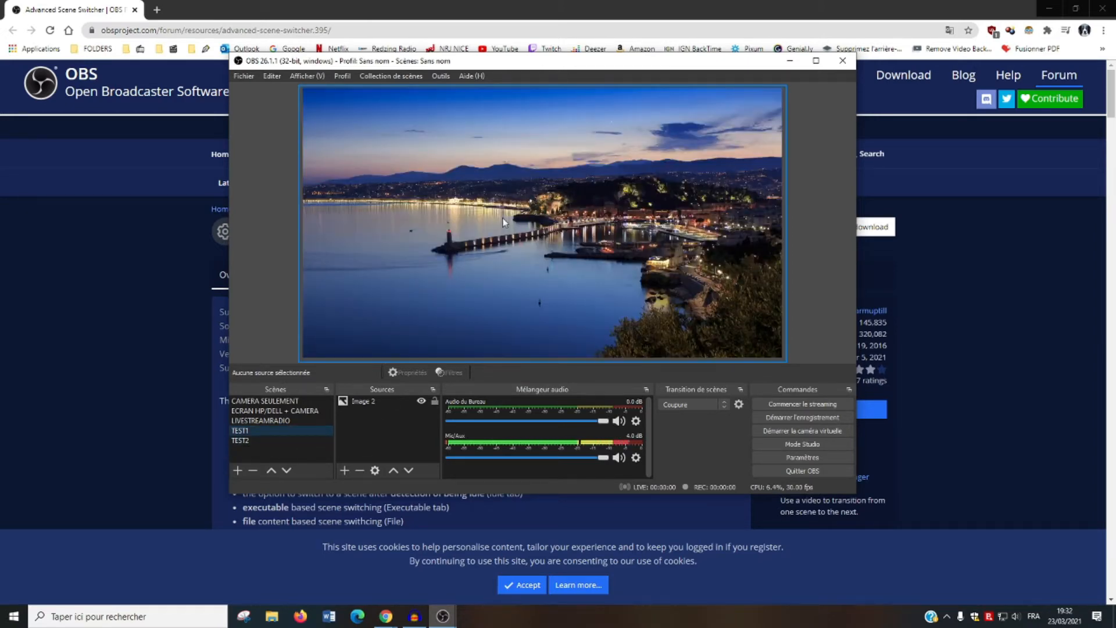
pyautogui.click(245, 441)
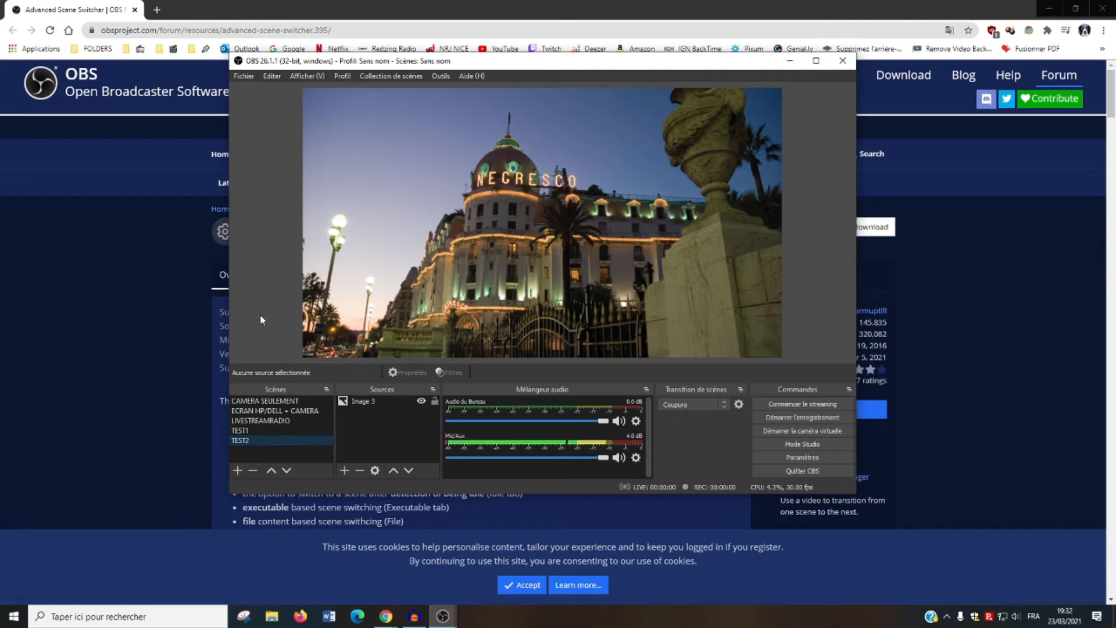
# Open the Advanced Scene Switcher and add a scene sequence entry that switches from TEST1 to TEST2
pyautogui.click(440, 77)
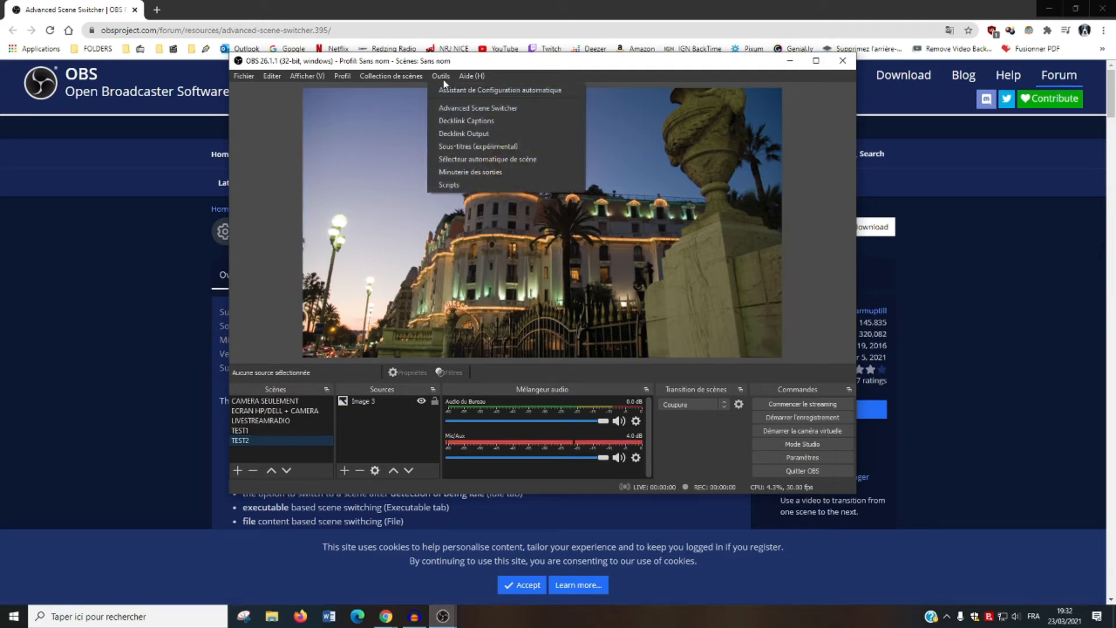
pyautogui.click(499, 109)
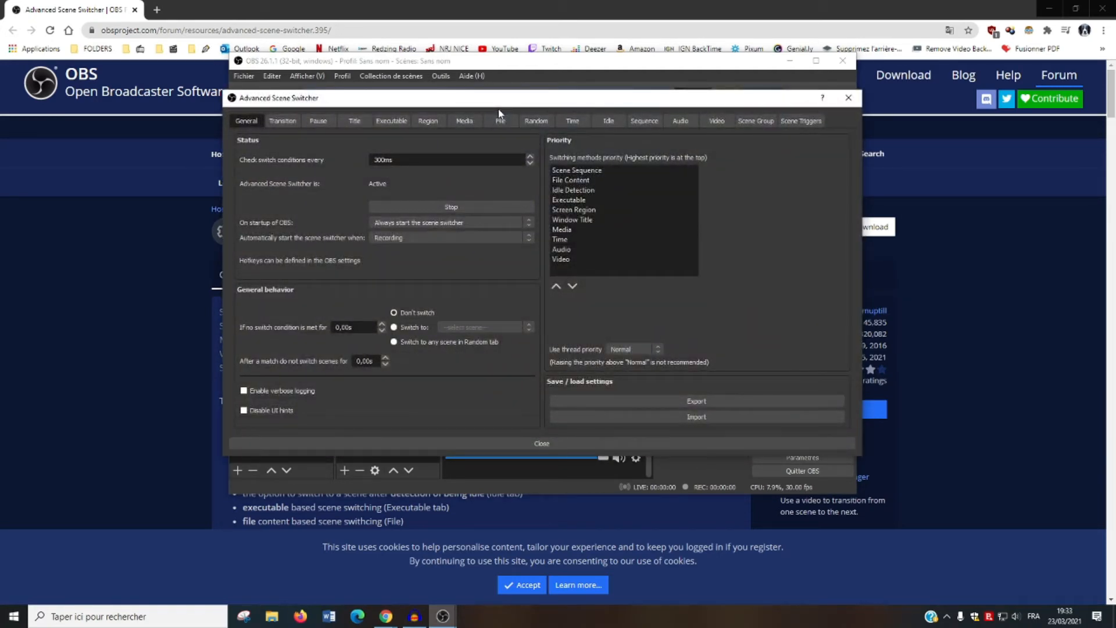
pyautogui.click(646, 121)
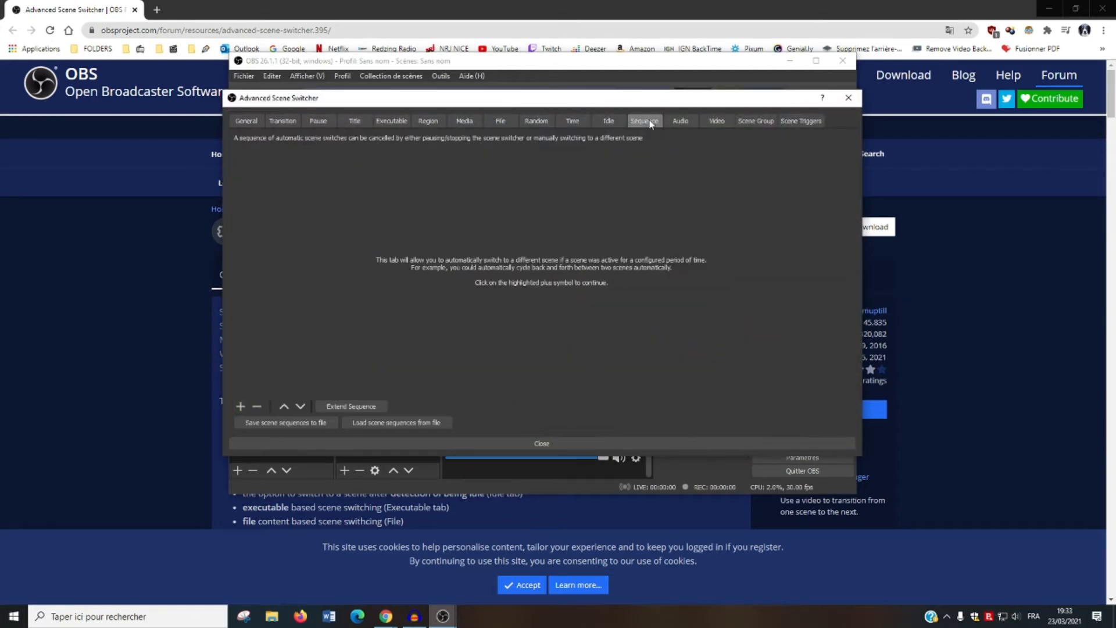
pyautogui.click(239, 408)
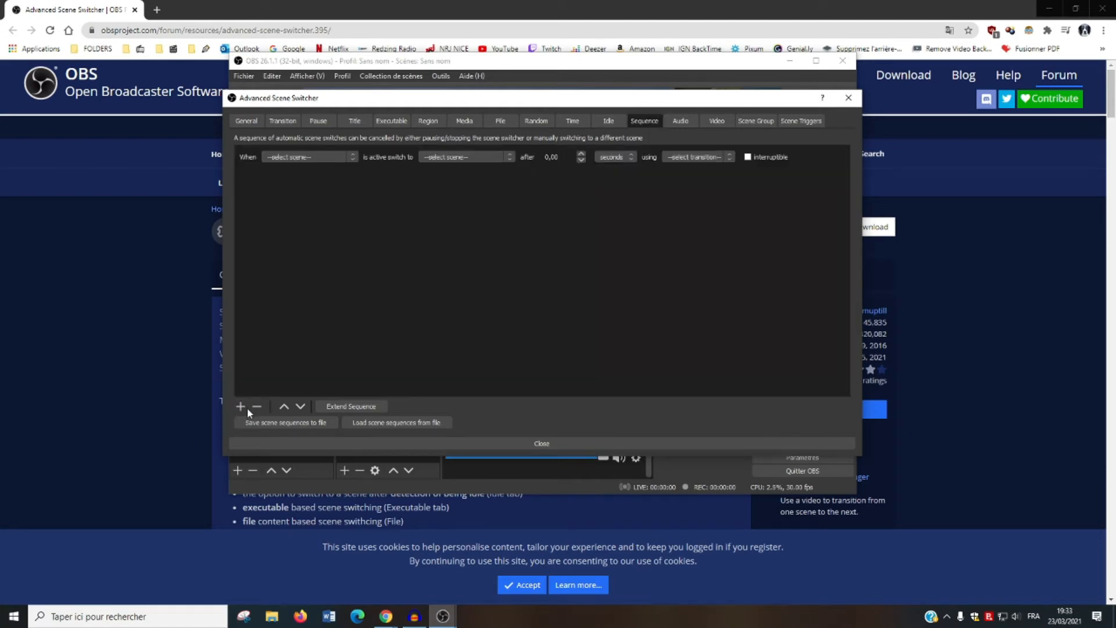
pyautogui.click(289, 157)
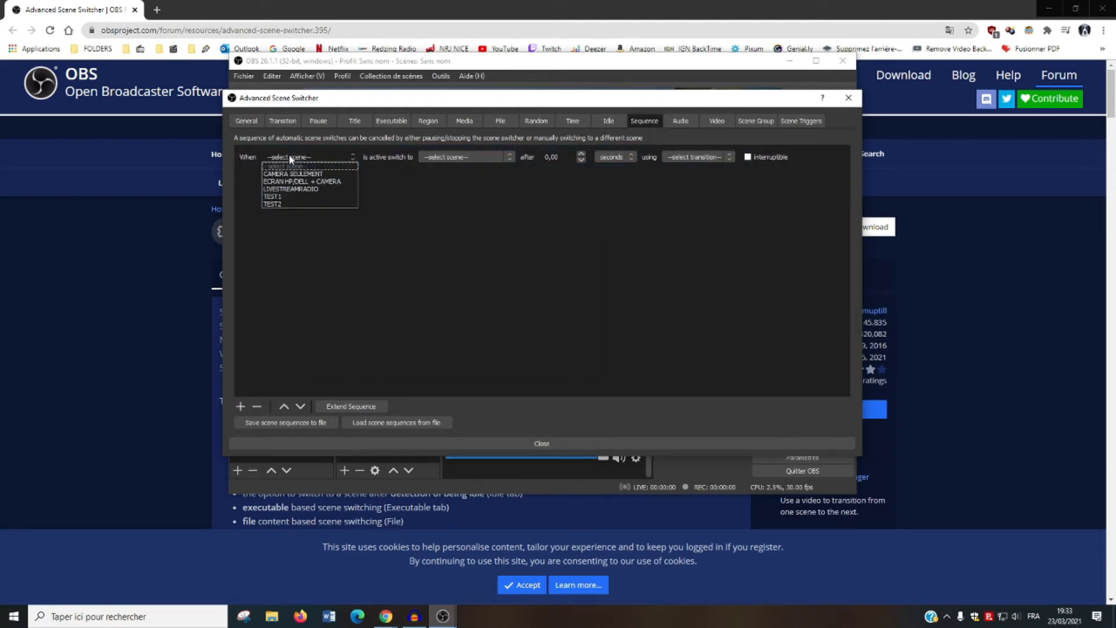
pyautogui.click(285, 198)
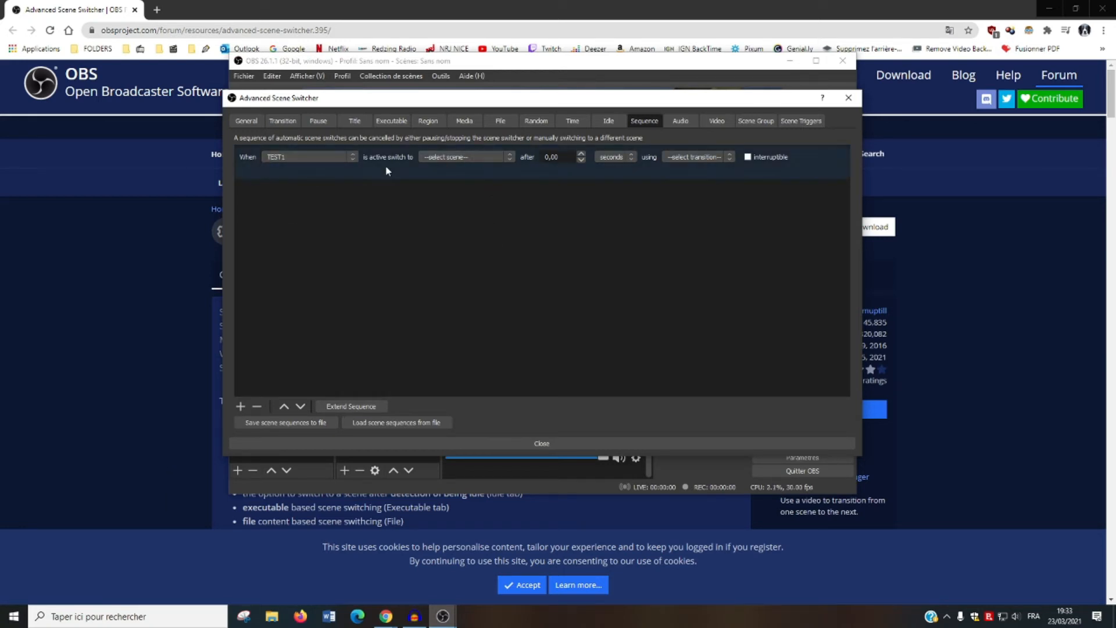
pyautogui.click(437, 158)
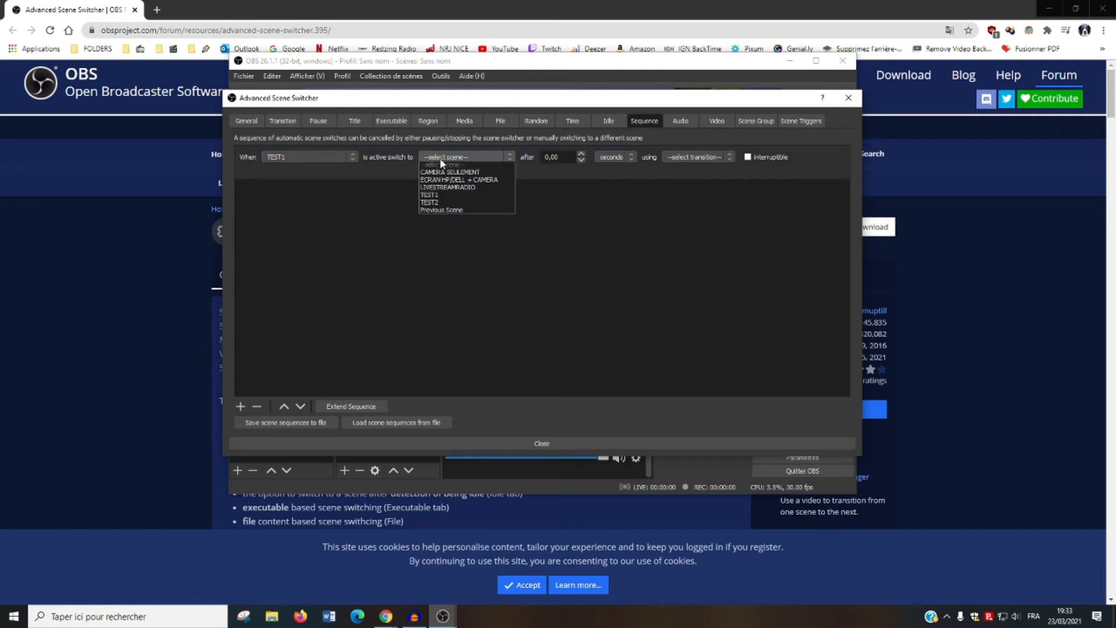
pyautogui.click(473, 199)
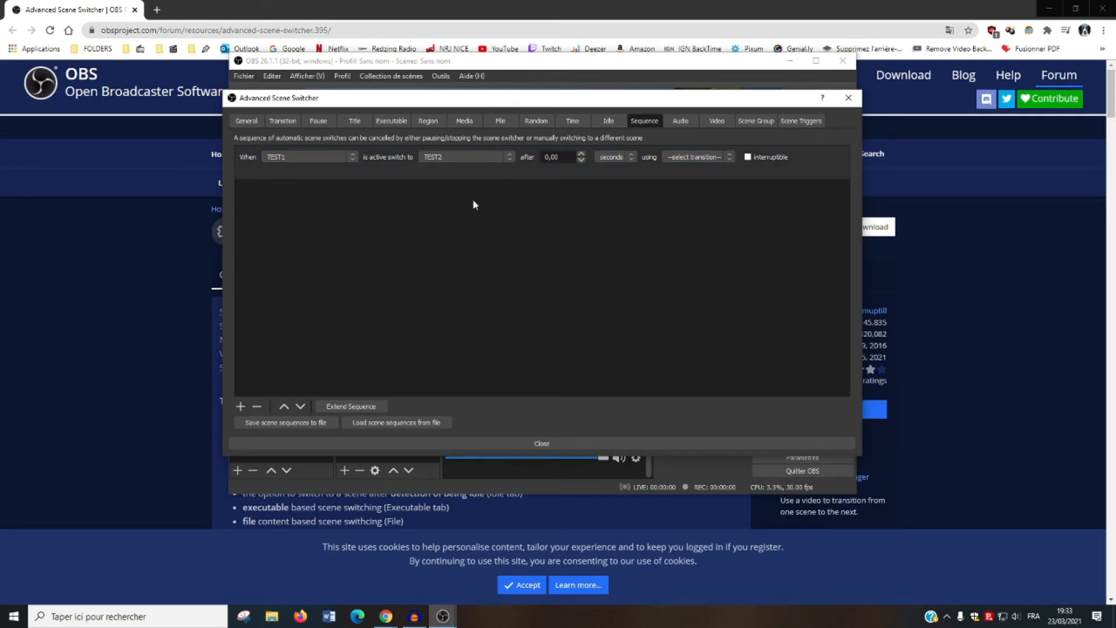
# Set the TEST1-to-TEST2 entry's delay to 5 seconds and its transition to Fondu
pyautogui.doubleClick(545, 157)
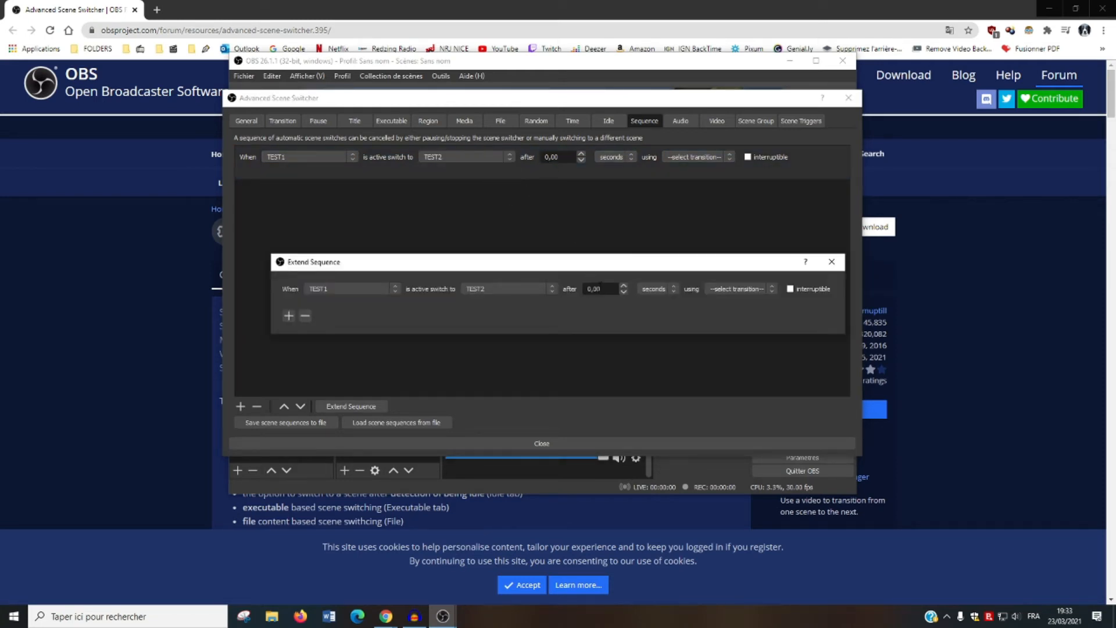
pyautogui.click(831, 261)
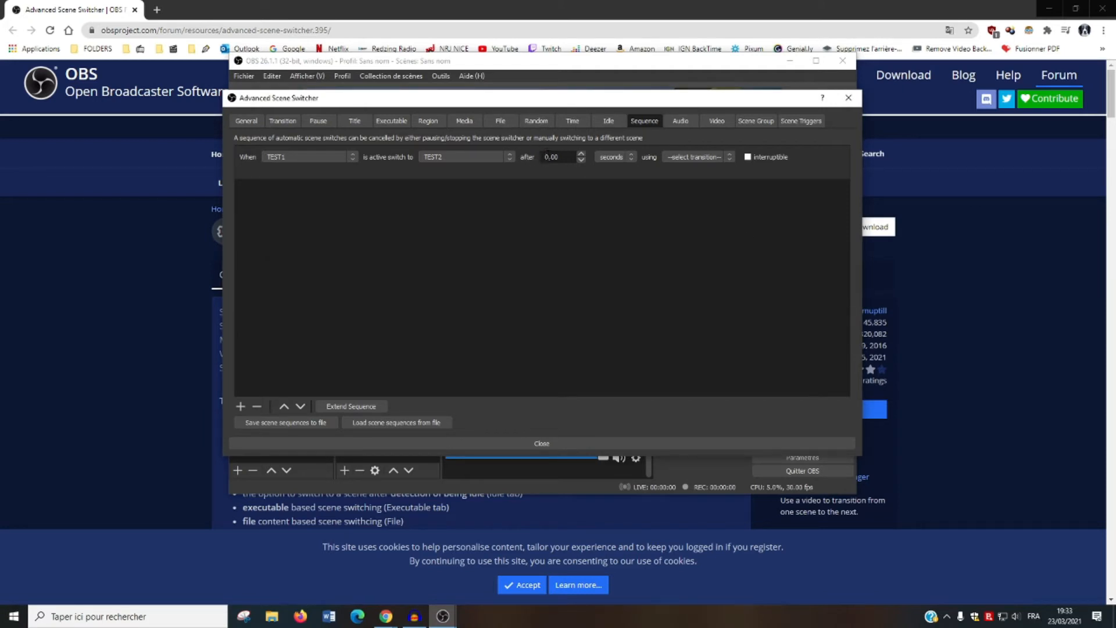
pyautogui.click(687, 157)
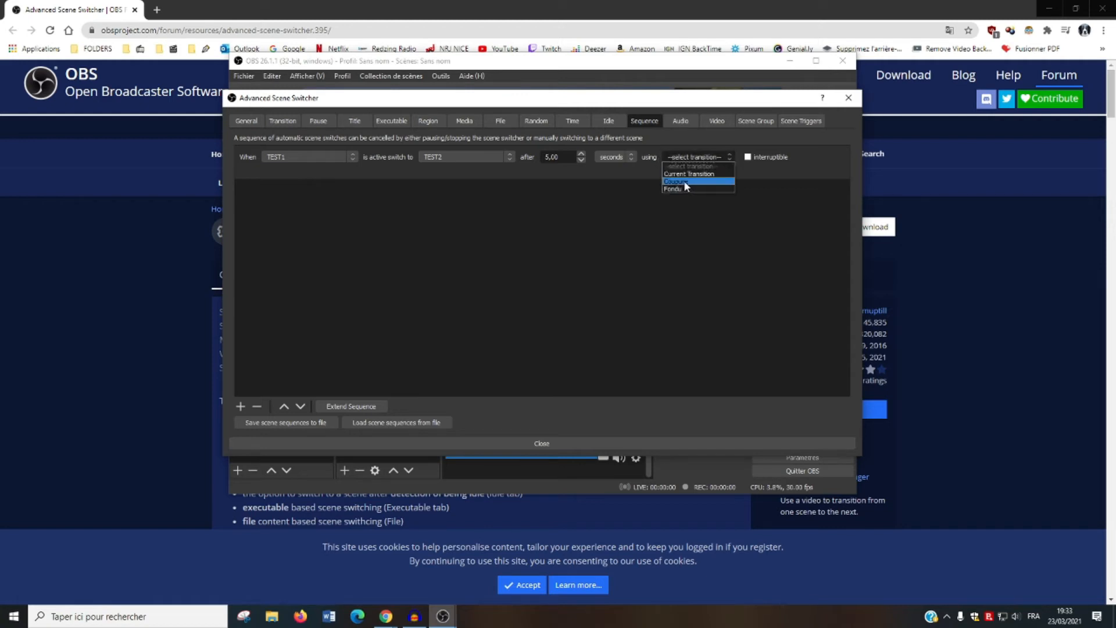
pyautogui.click(683, 189)
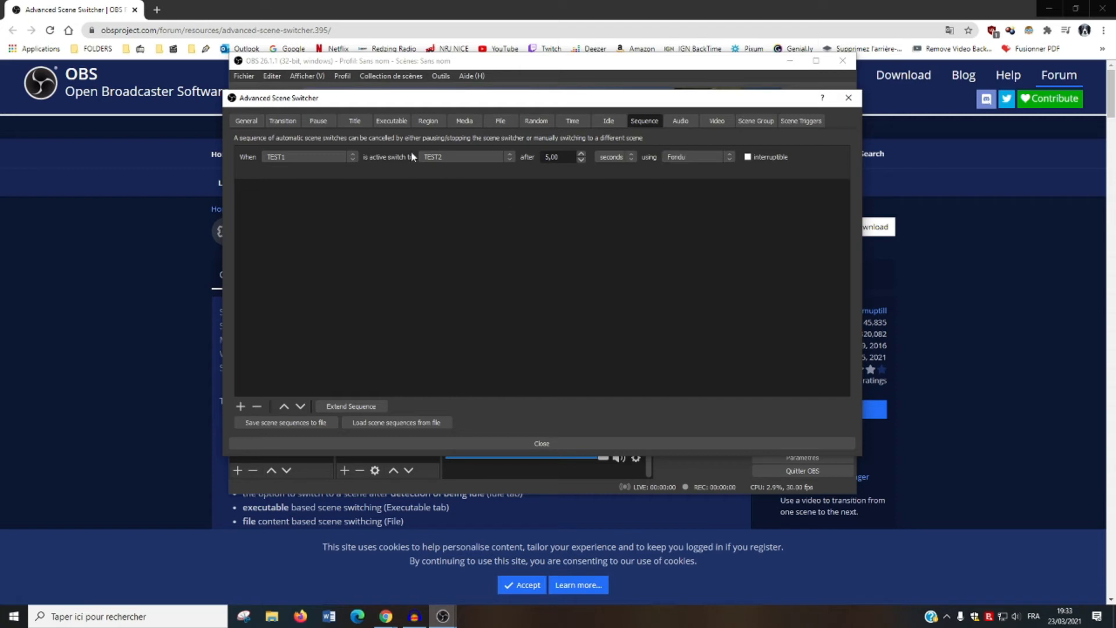
# Add a second sequence entry that switches from TEST2 to TEST1 after 5 seconds using the Fondu transition
pyautogui.click(240, 407)
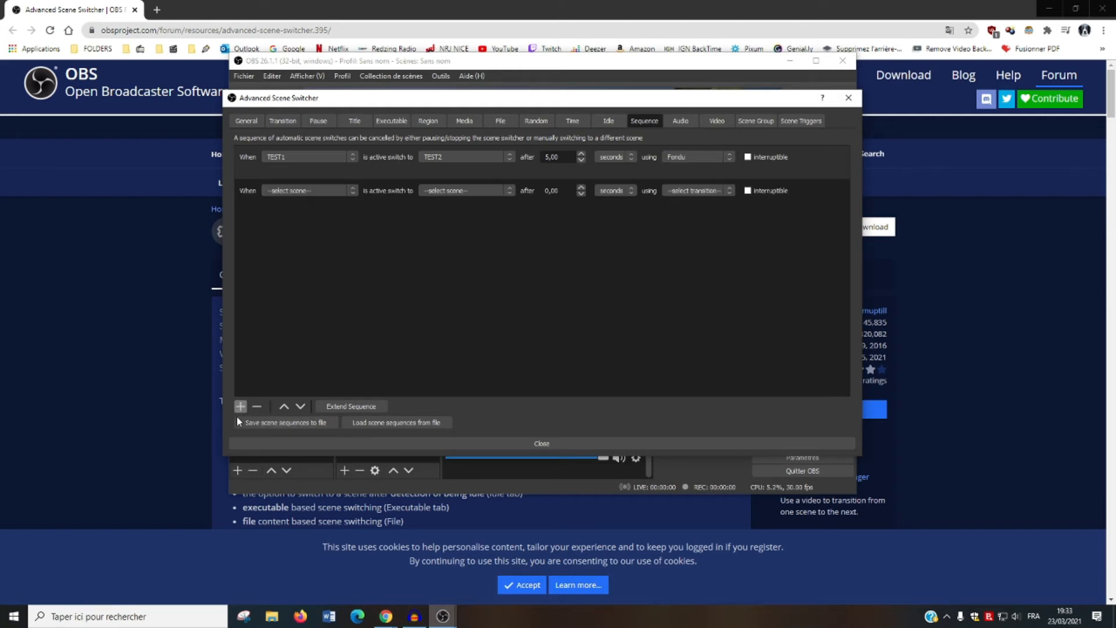
pyautogui.click(309, 190)
pyautogui.click(272, 237)
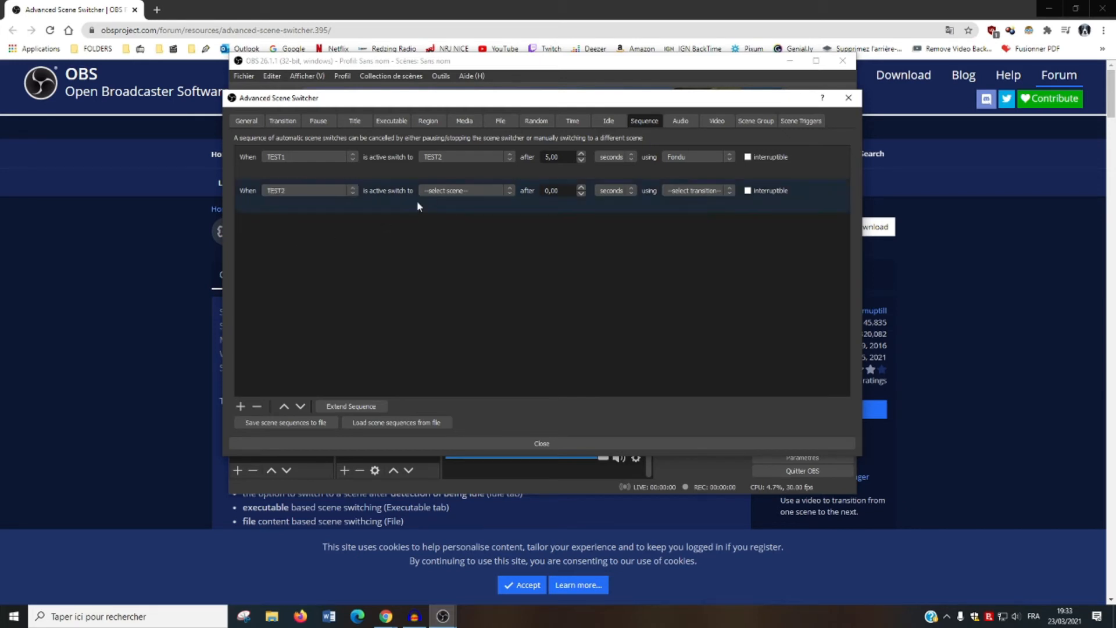
pyautogui.click(453, 191)
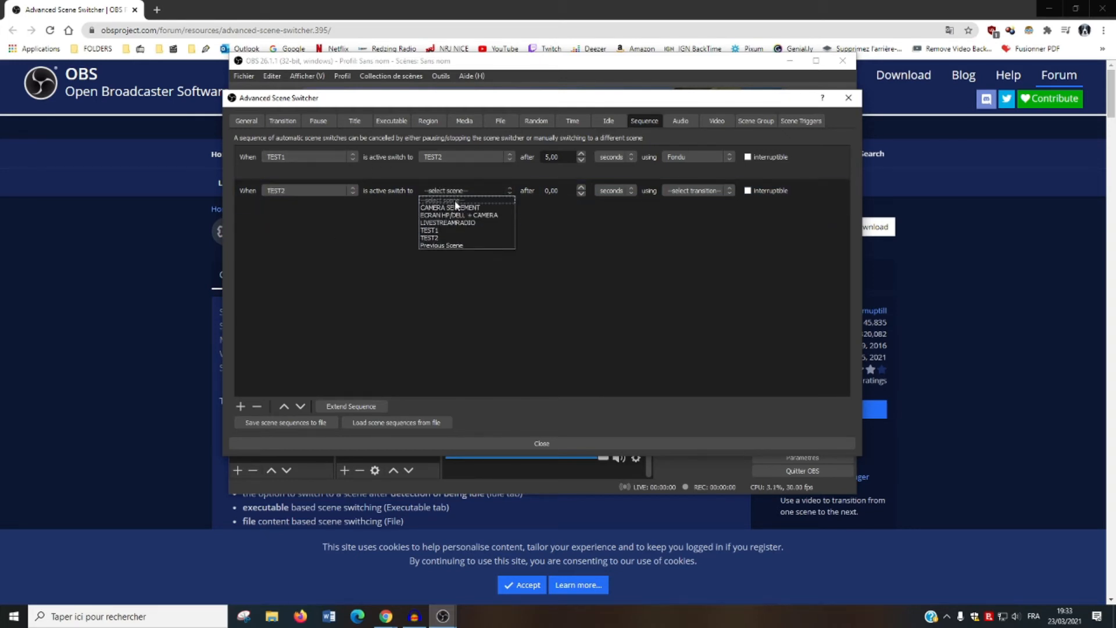
pyautogui.click(441, 230)
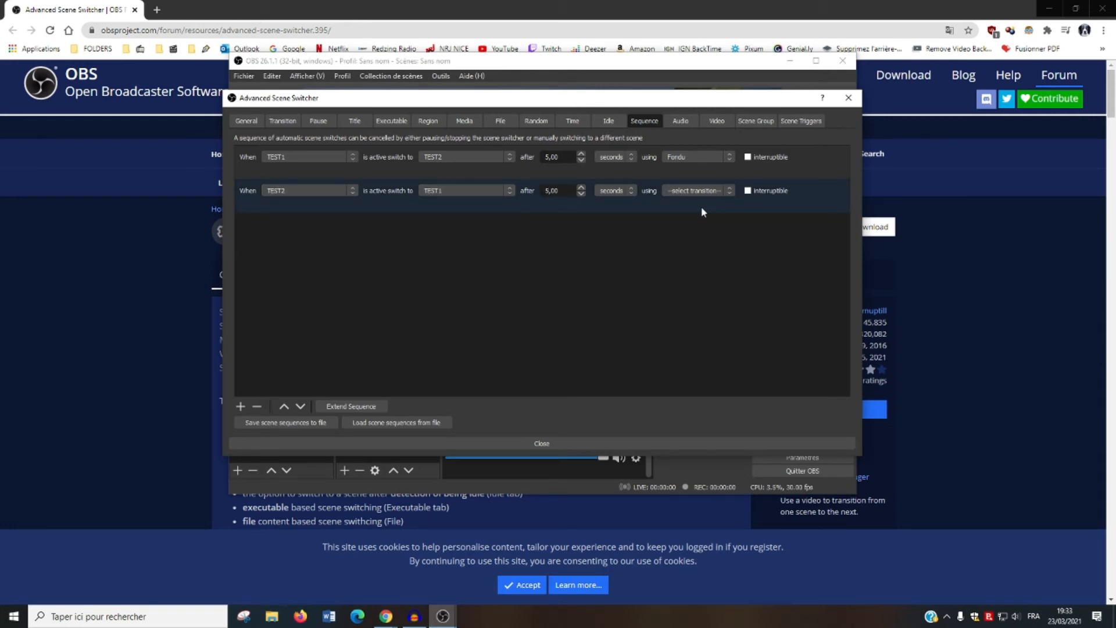
pyautogui.click(703, 191)
pyautogui.click(692, 223)
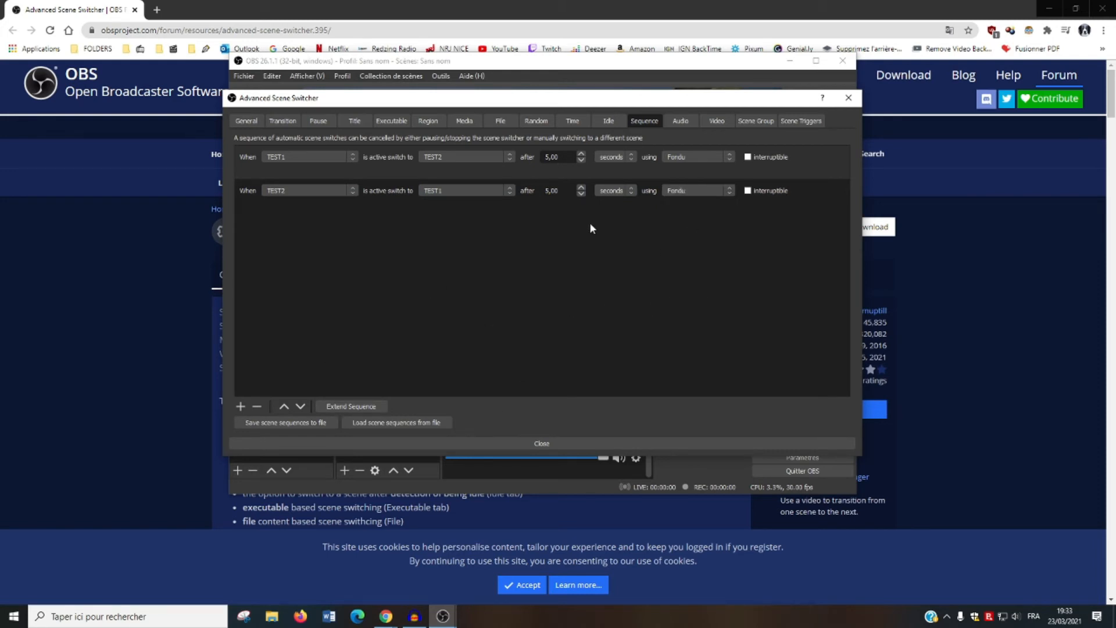
# Stop and restart the scene switcher in its general settings
pyautogui.click(246, 121)
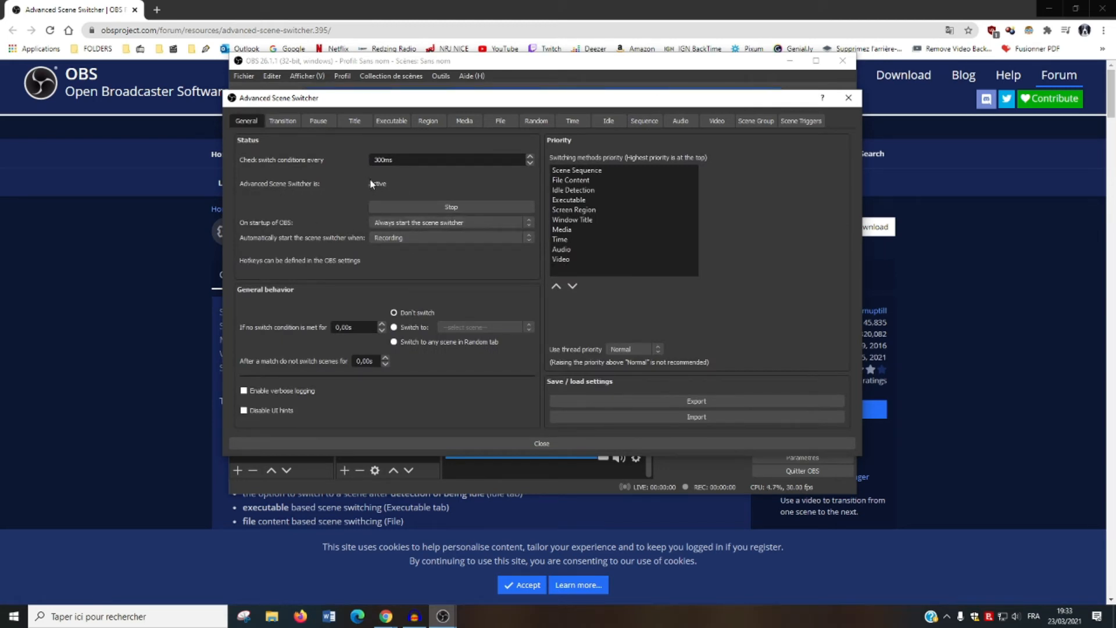
pyautogui.click(438, 206)
pyautogui.click(452, 207)
# Move Scene Sequence down one place in the switching methods priority, then move it back up
pyautogui.click(578, 170)
pyautogui.click(573, 286)
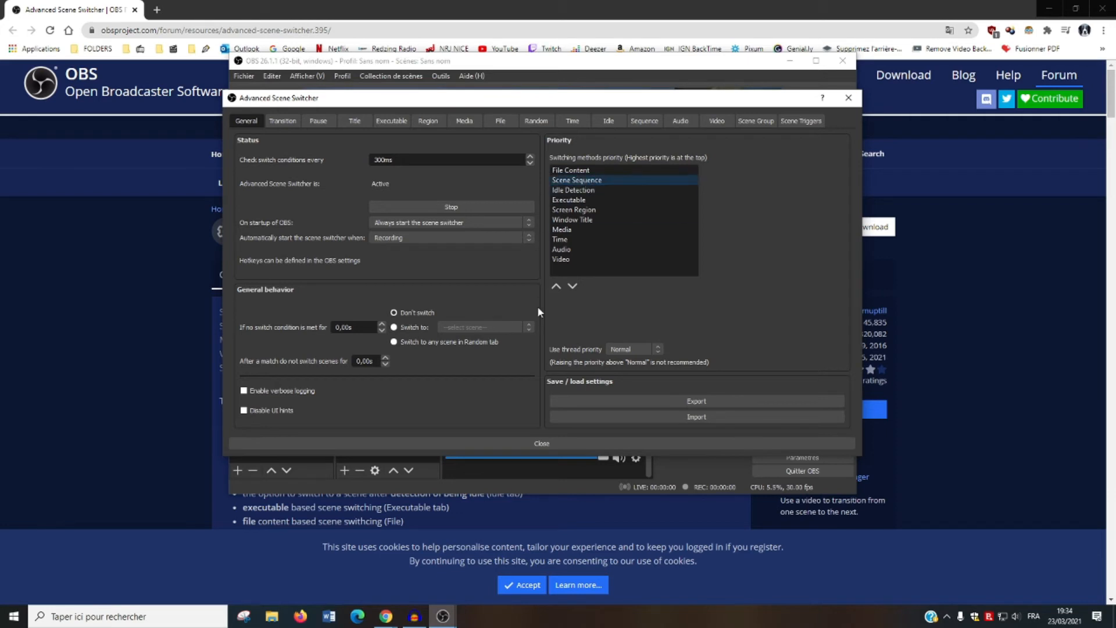
pyautogui.click(555, 286)
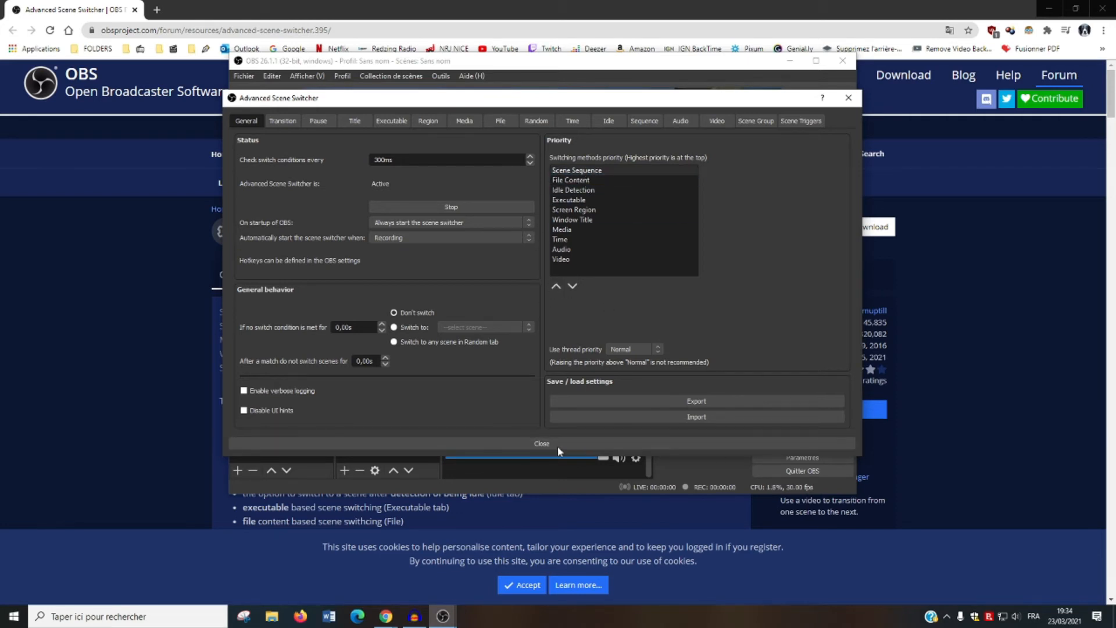
# Set the thread priority to Normal and the OBS startup behaviour to Always start the scene switcher
pyautogui.click(645, 350)
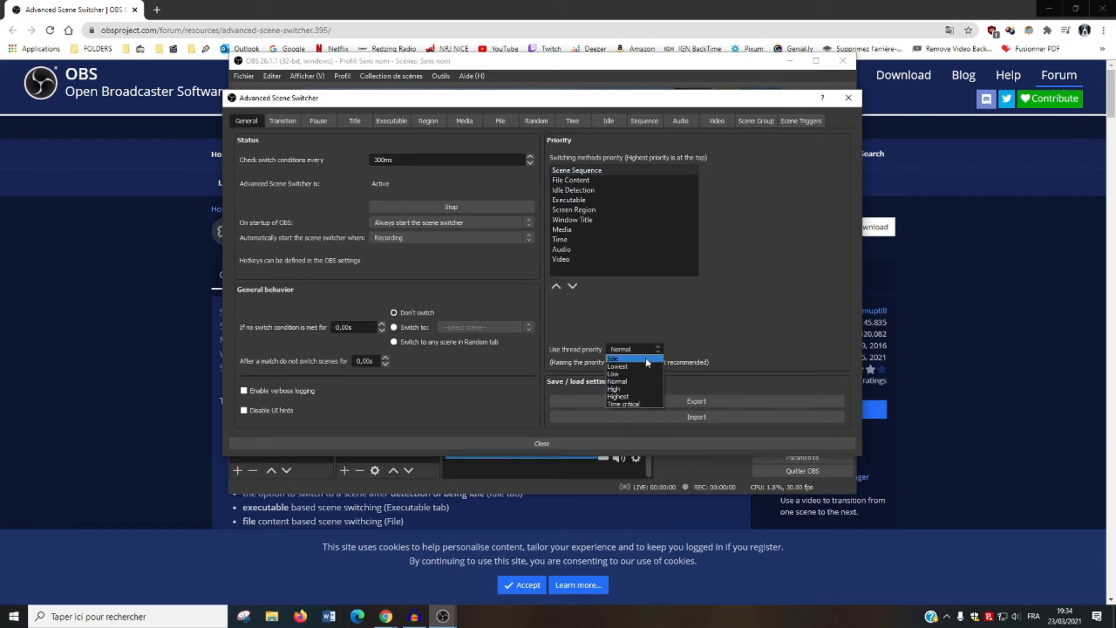
pyautogui.click(625, 381)
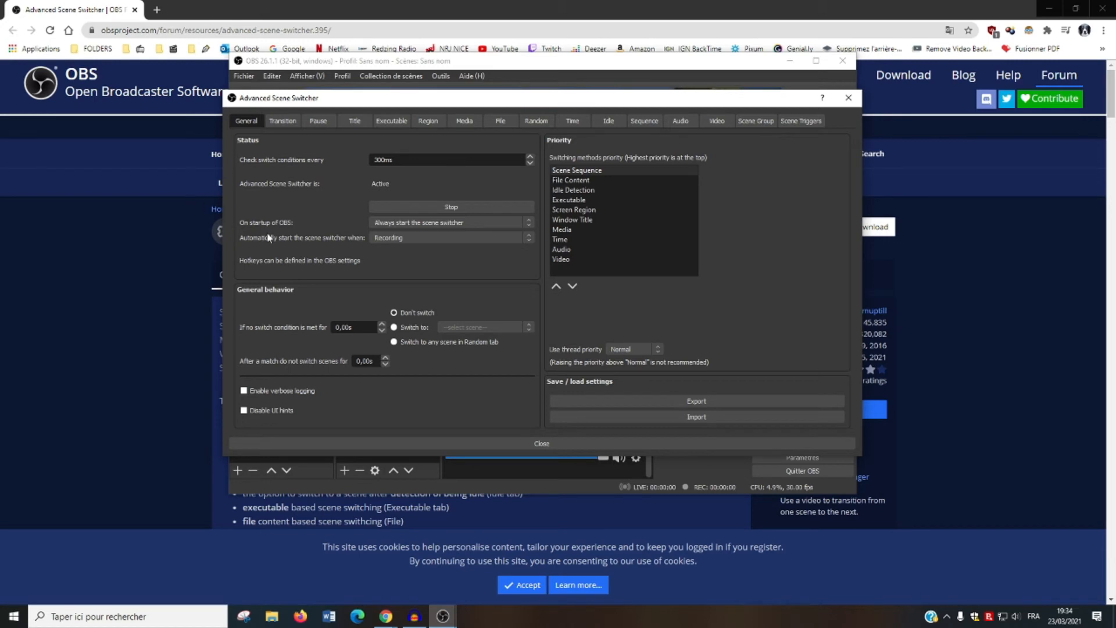
pyautogui.click(402, 224)
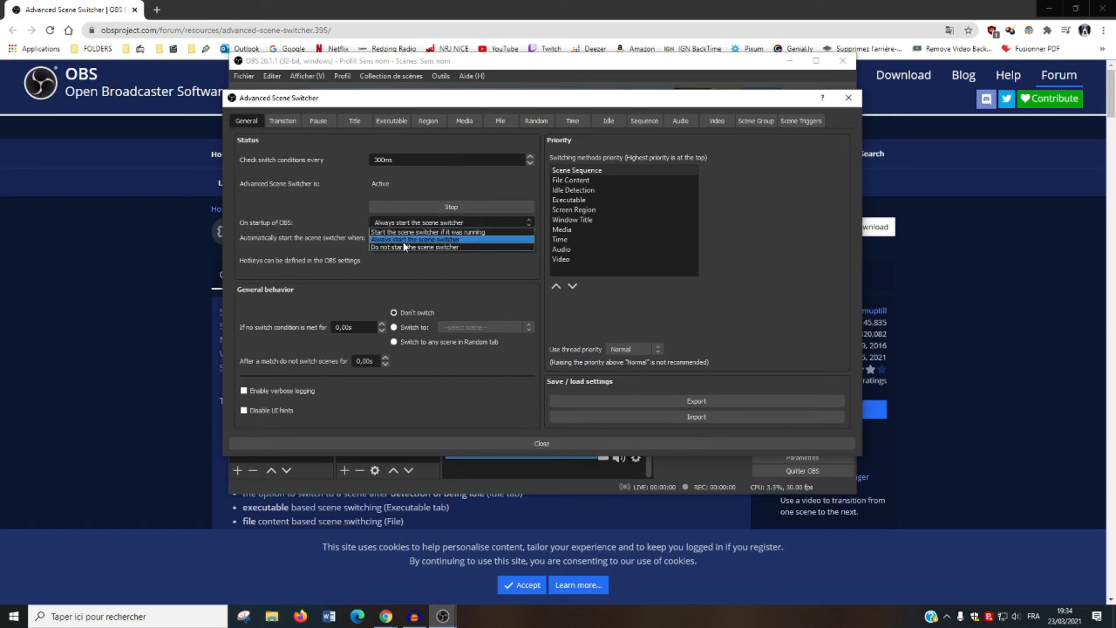
pyautogui.click(458, 239)
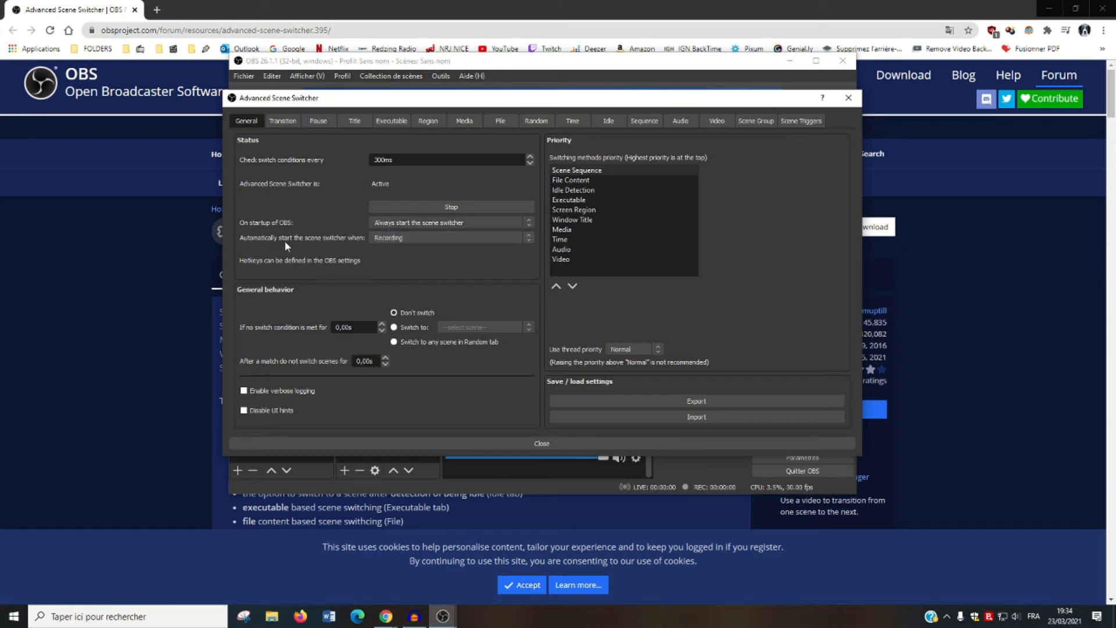
# Set the scene switcher to start automatically on Recording or Streaming, and close its settings
pyautogui.click(392, 238)
pyautogui.click(398, 256)
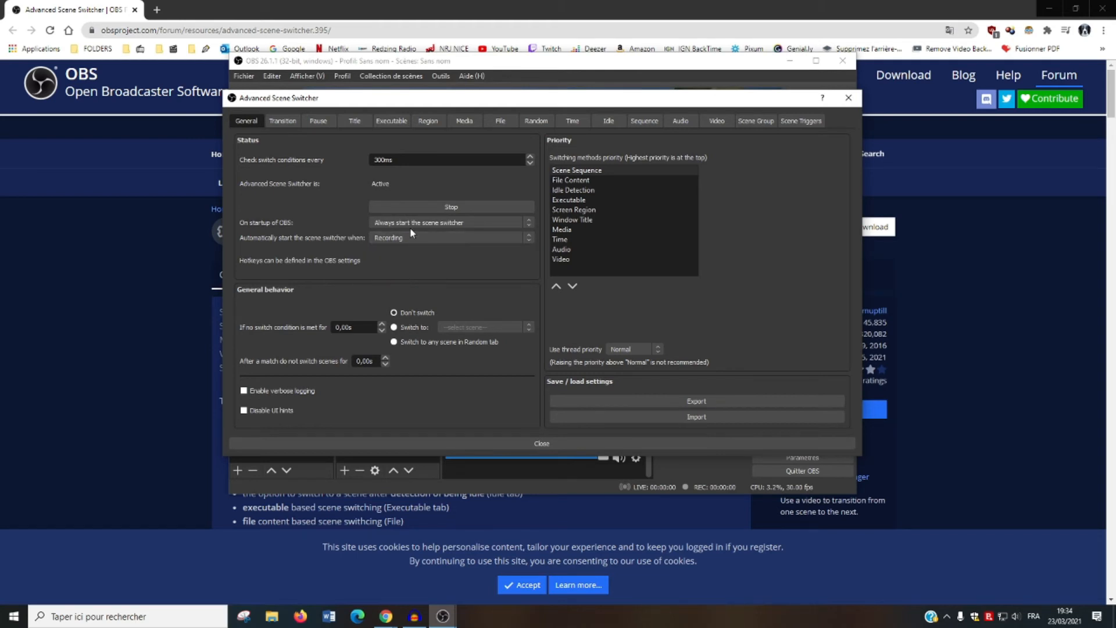
pyautogui.click(407, 236)
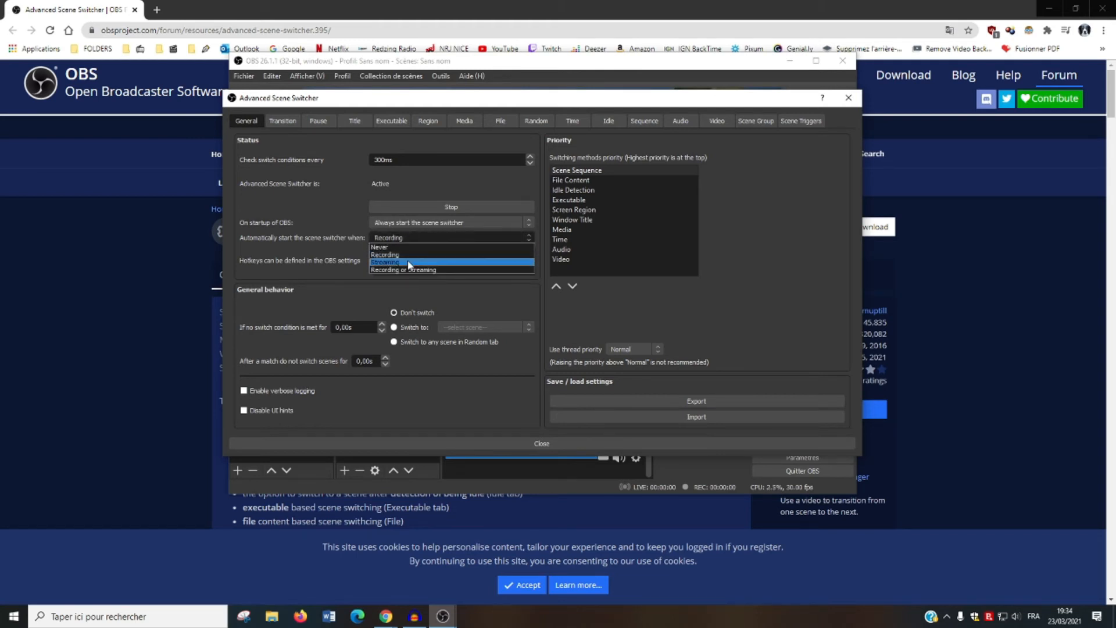
pyautogui.click(407, 259)
pyautogui.click(407, 240)
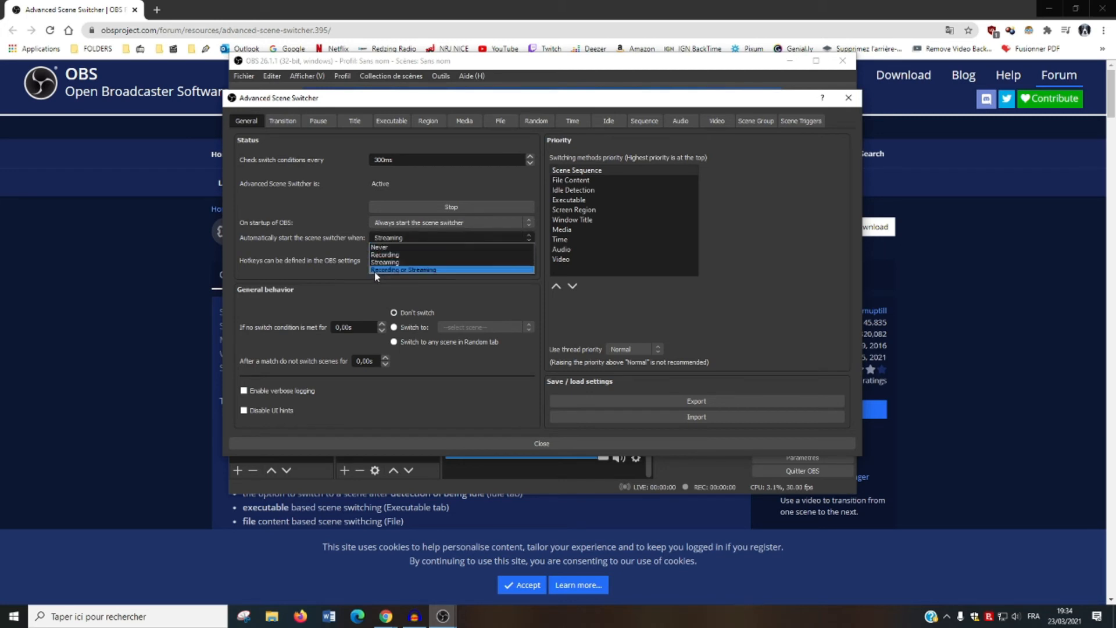
pyautogui.click(407, 270)
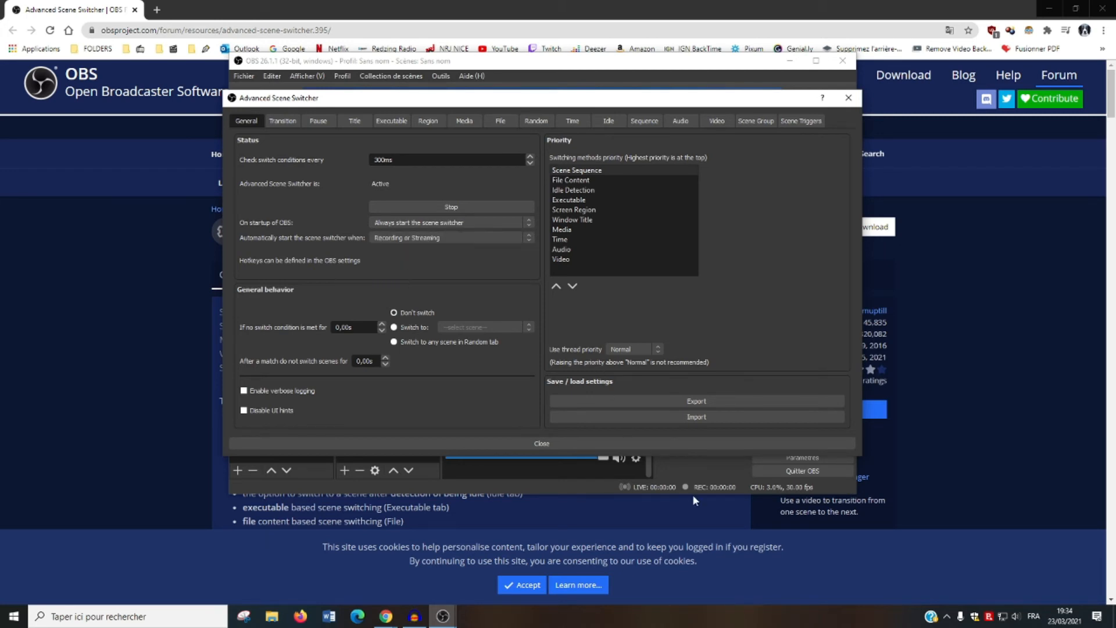
pyautogui.click(544, 445)
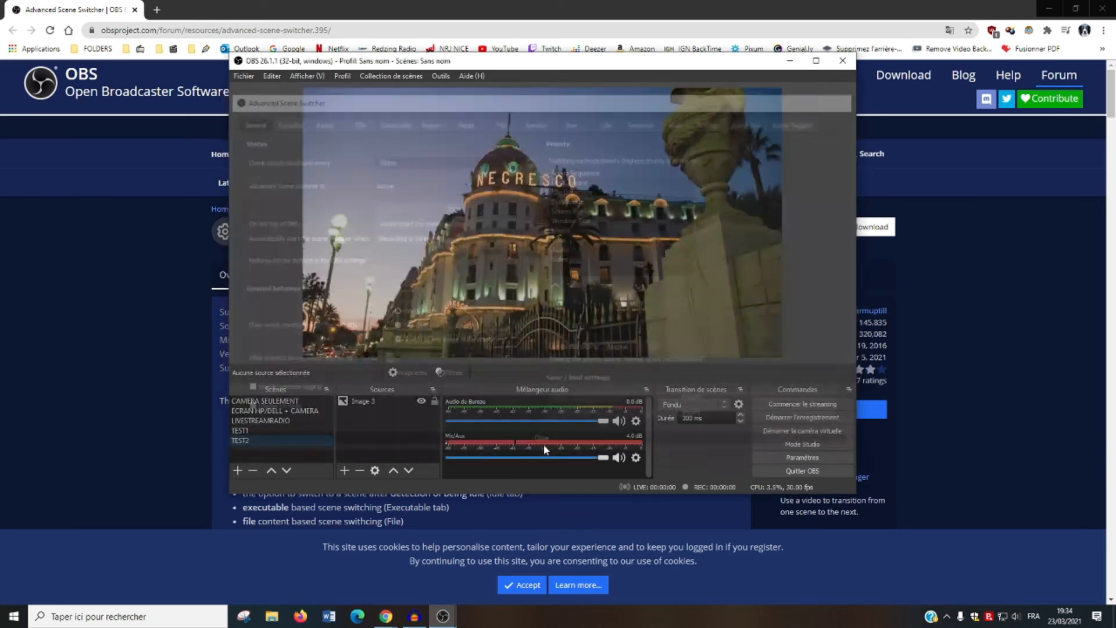
# Maximize the OBS window and watch the preview to check the automatic switching between TEST1 and TEST2
pyautogui.click(809, 62)
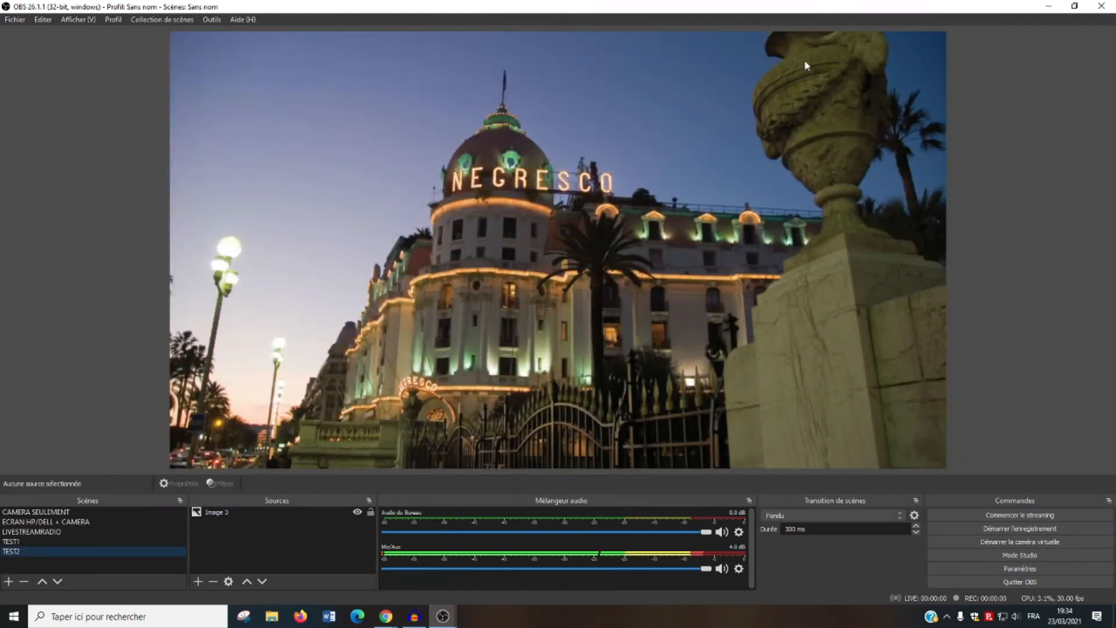
pyautogui.press('Up')
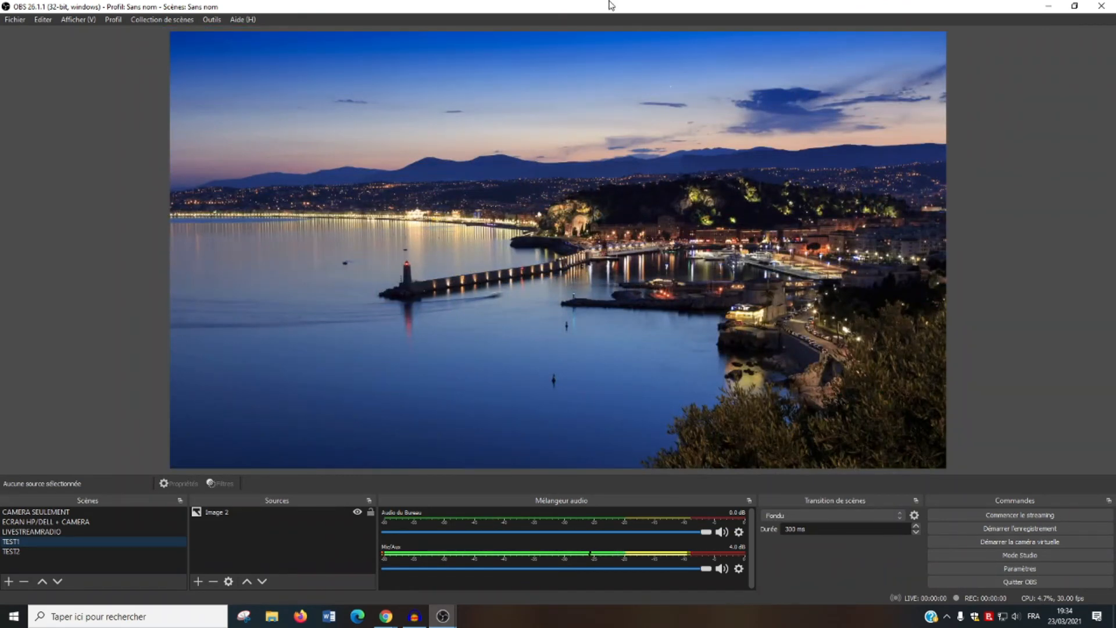
pyautogui.press('Down')
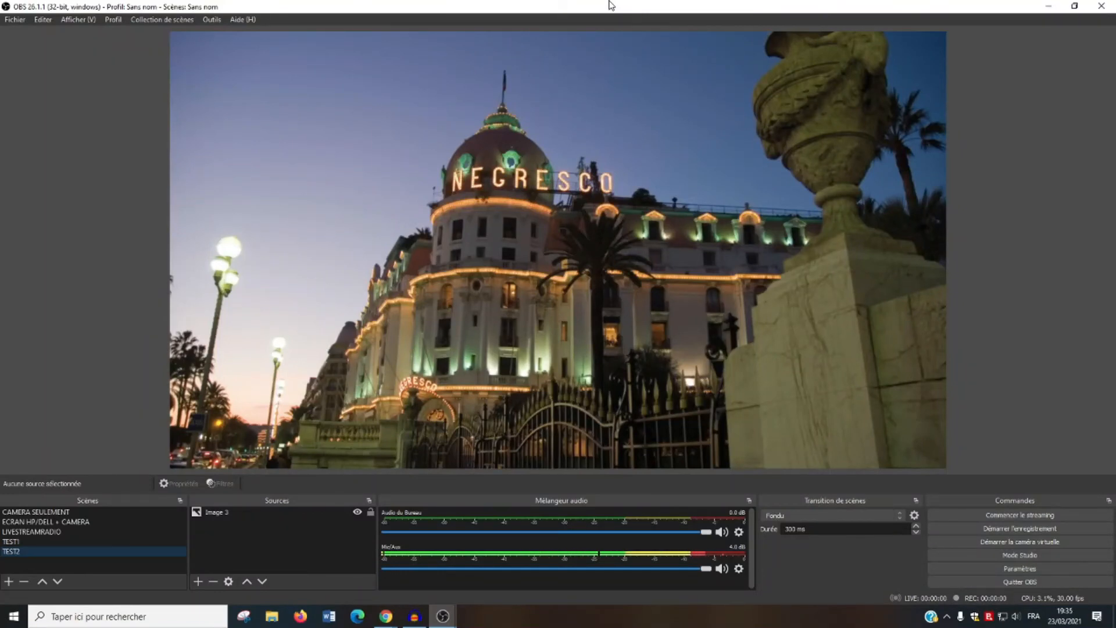
pyautogui.press('Up')
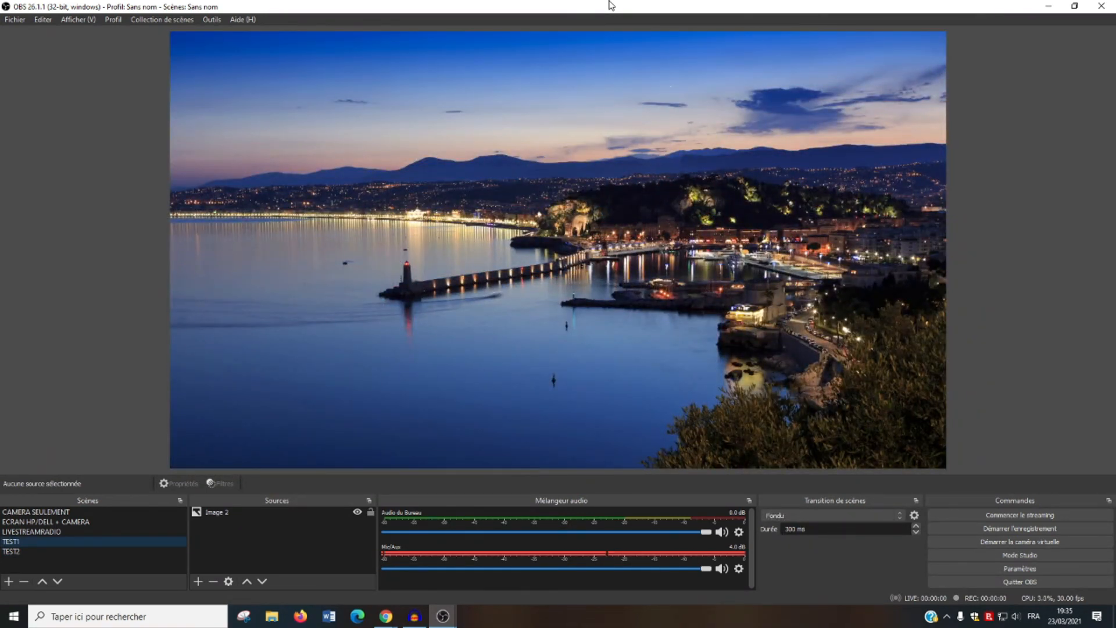
pyautogui.press('Down')
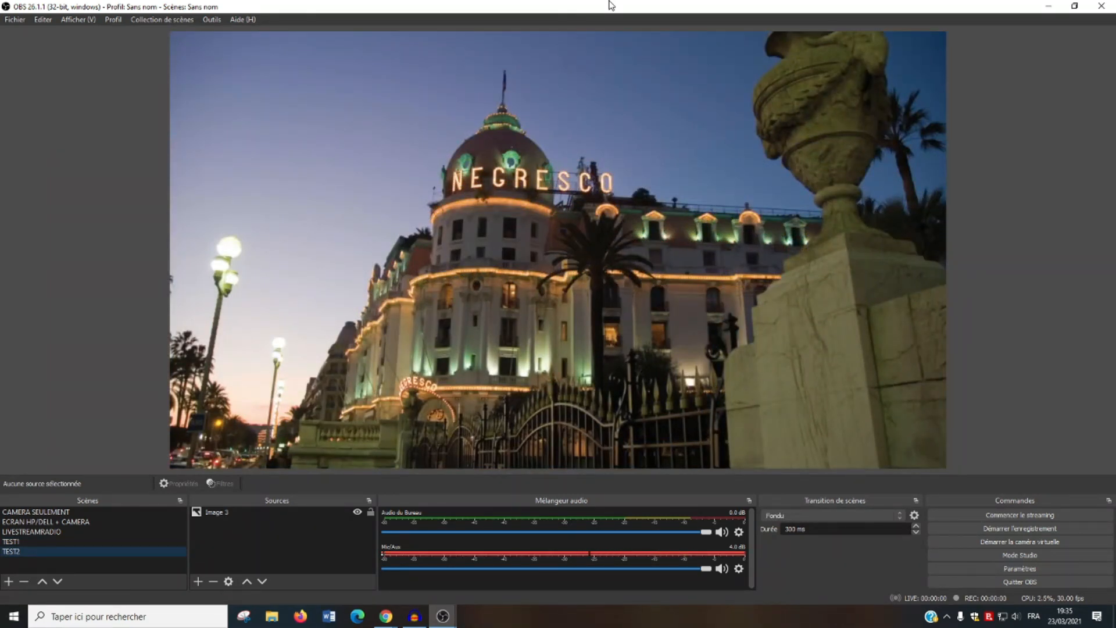
pyautogui.press('Up')
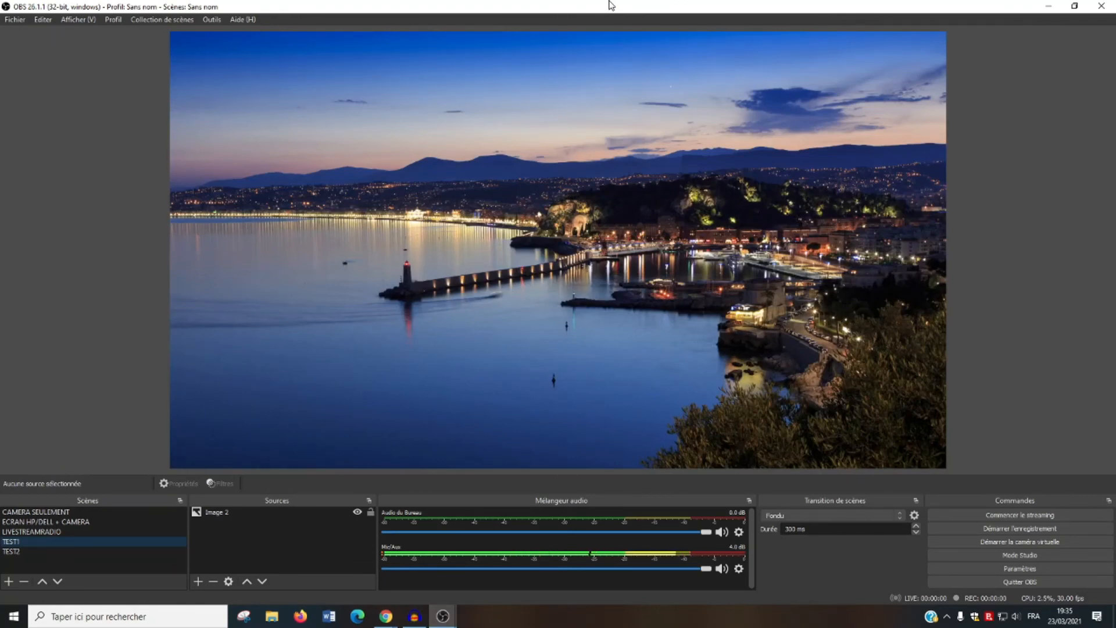
pyautogui.press('Down')
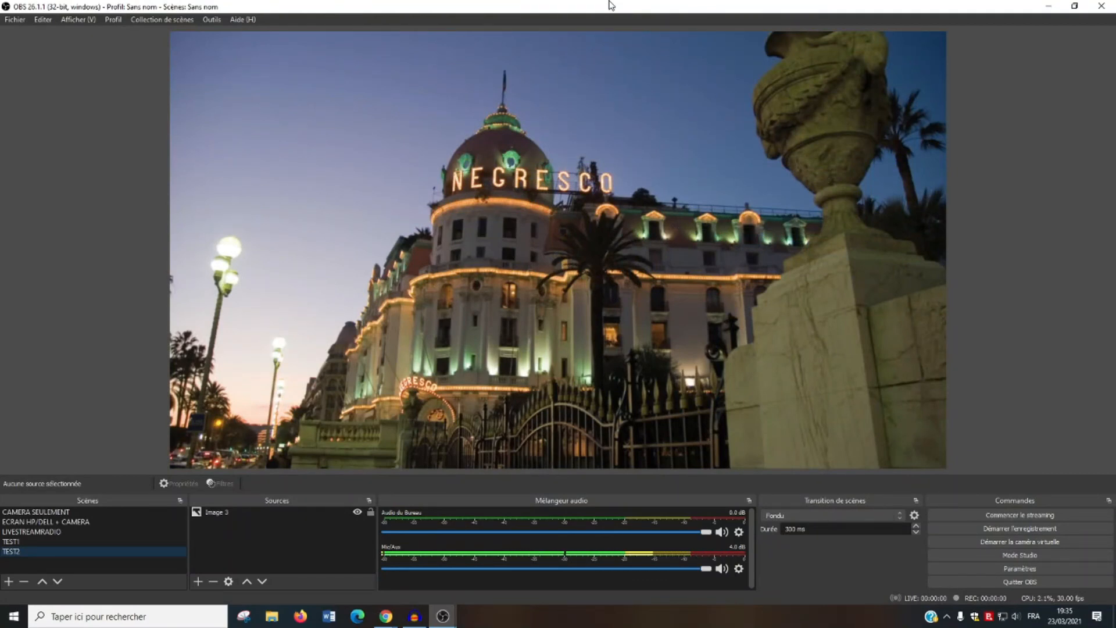
pyautogui.press('Up')
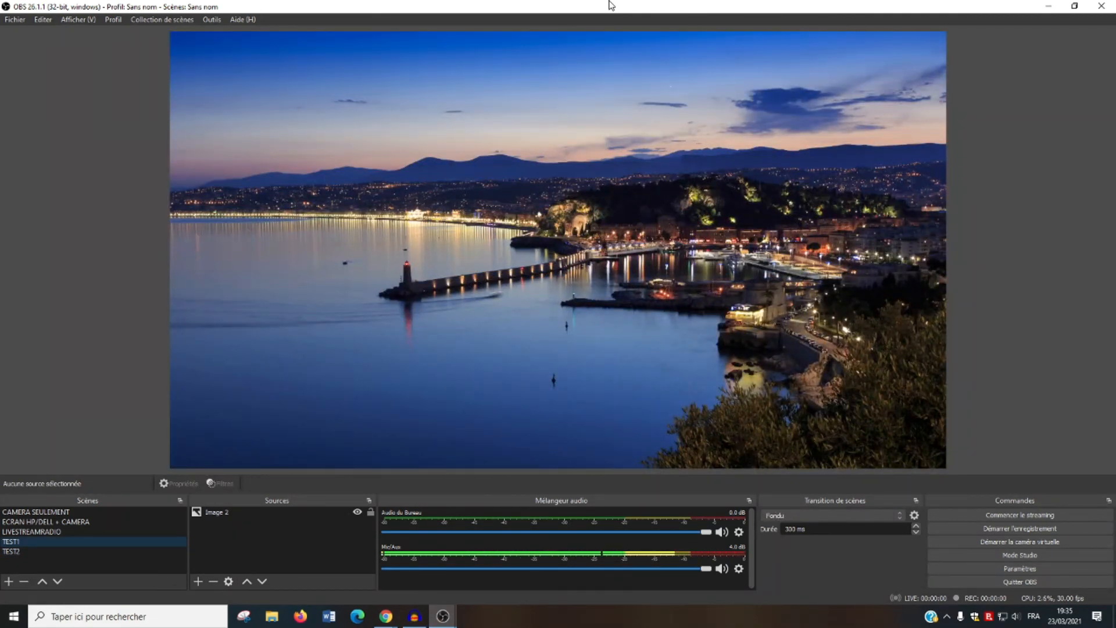
pyautogui.press('Down')
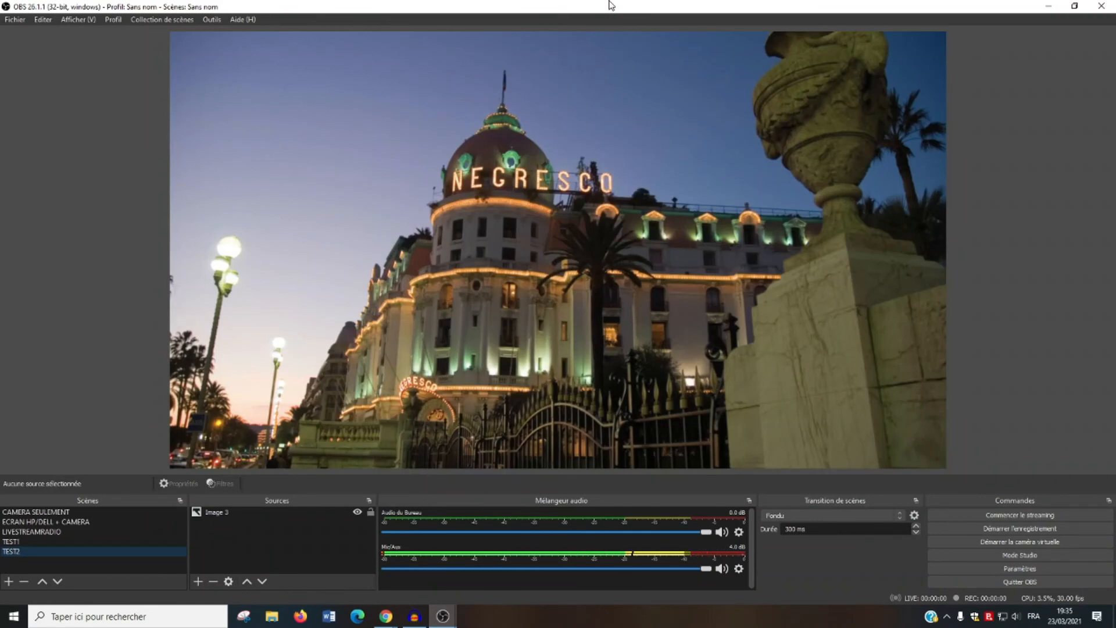
pyautogui.press('Up')
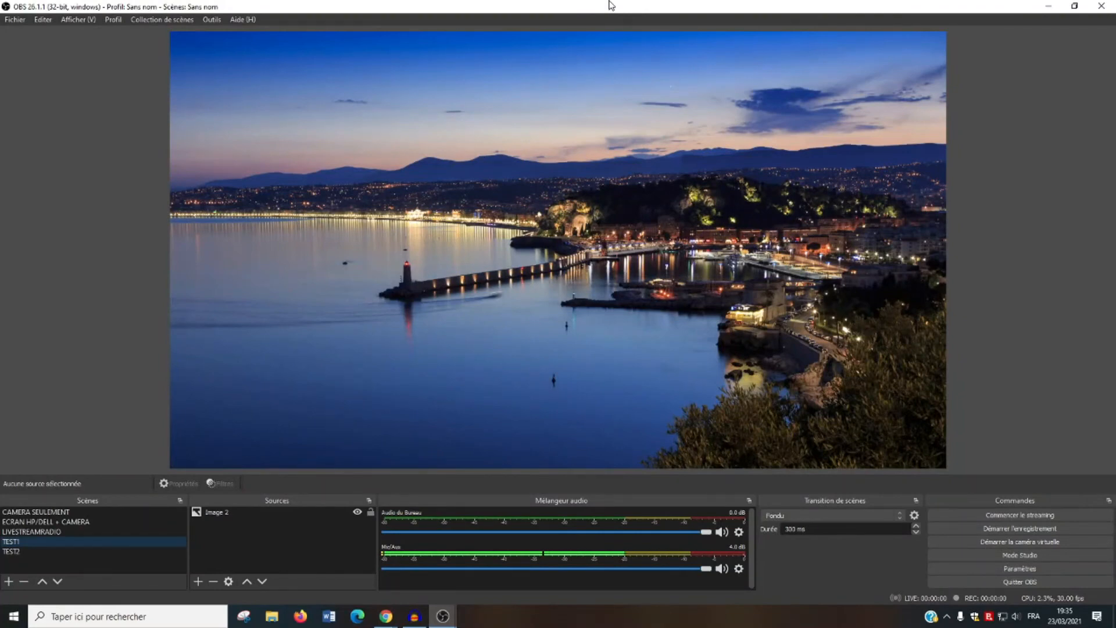
pyautogui.press('Down')
pyautogui.press('Up')
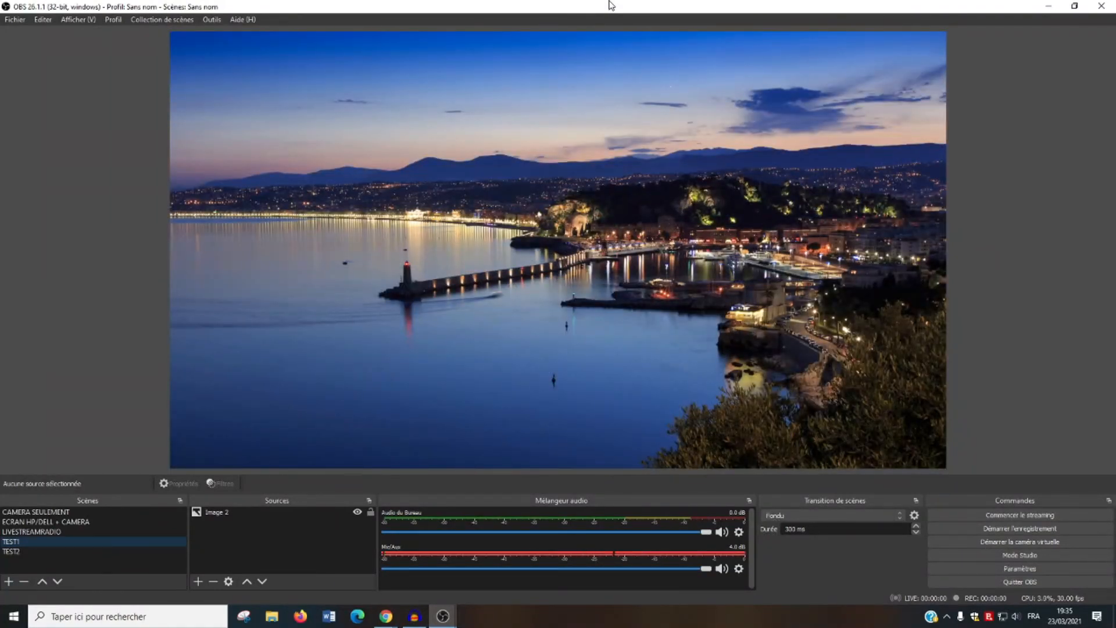